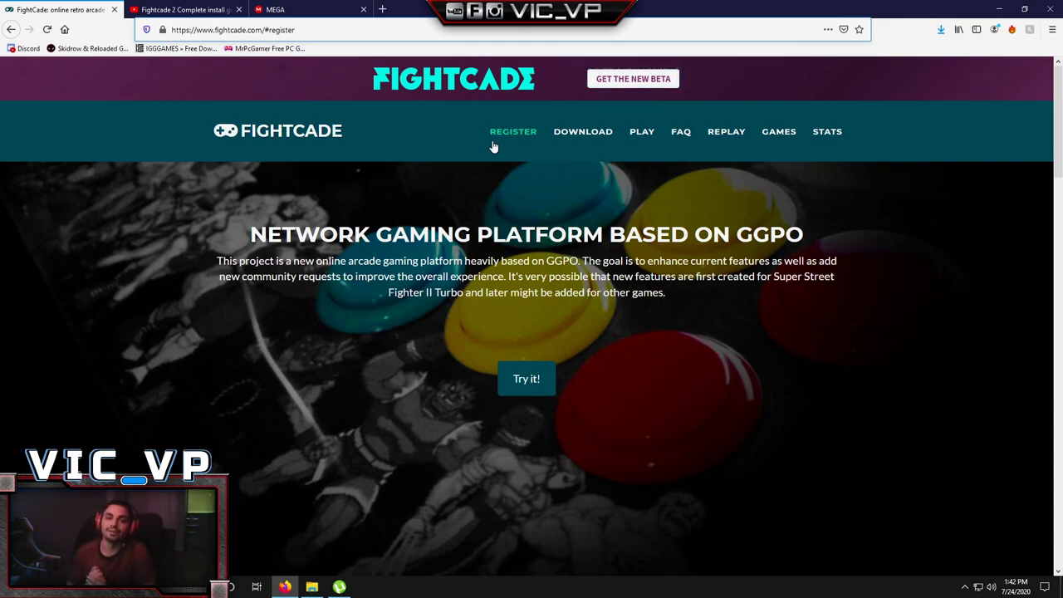
Step: Download FBA 0.2.97.42.torrent from the MEGA page and add it to µTorrent with all contents, saving to the Downloads folder
click(697, 414)
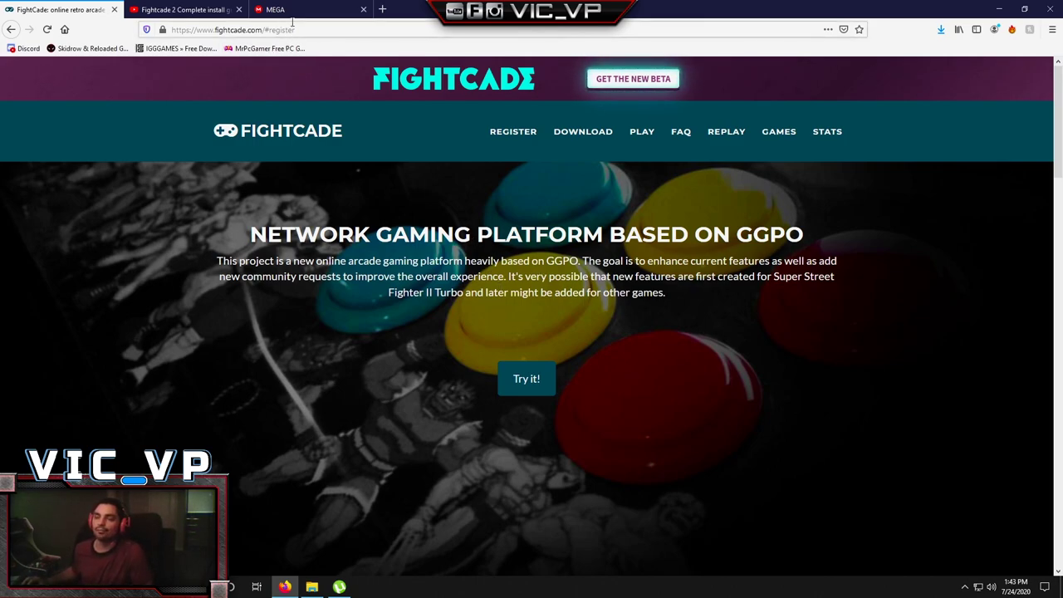
click(322, 15)
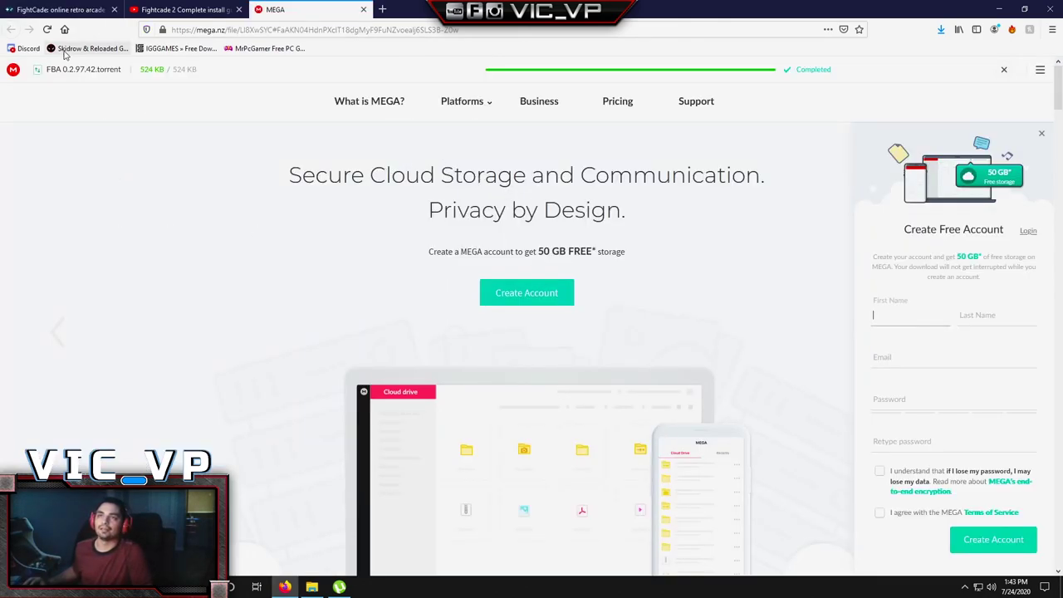
click(47, 29)
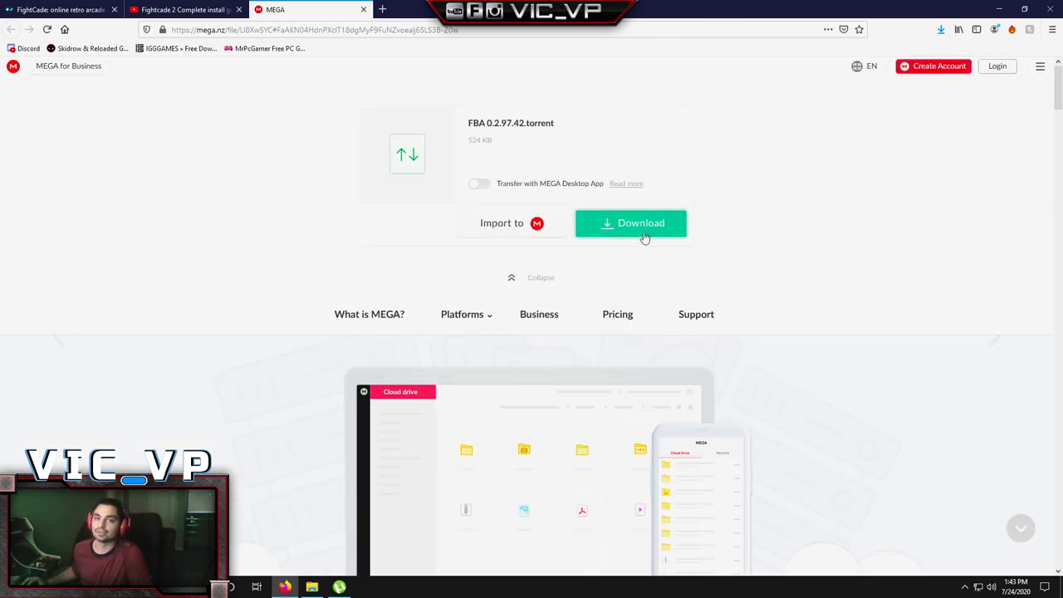
click(646, 230)
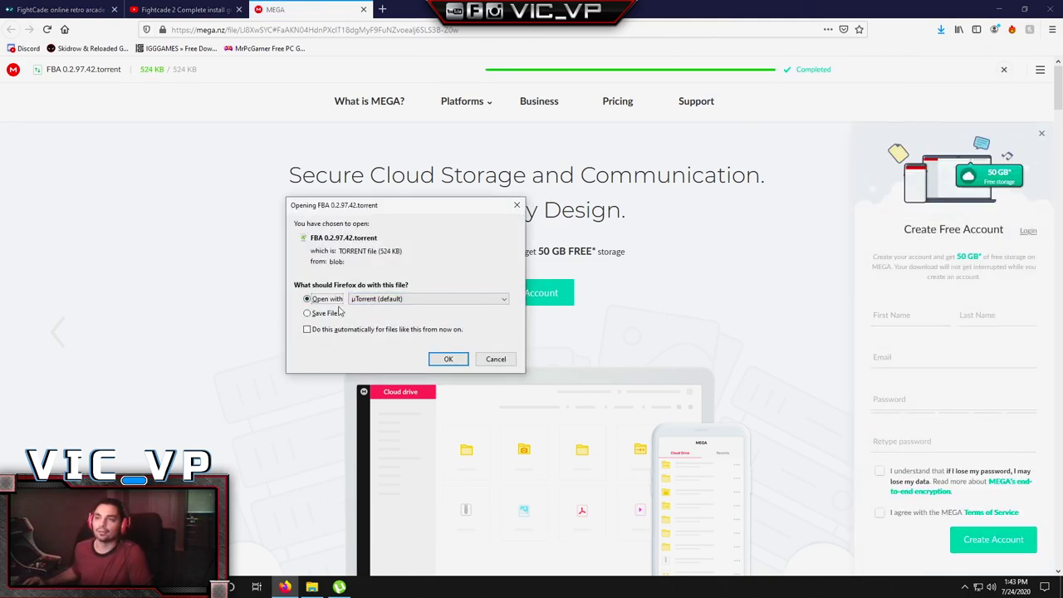
click(446, 358)
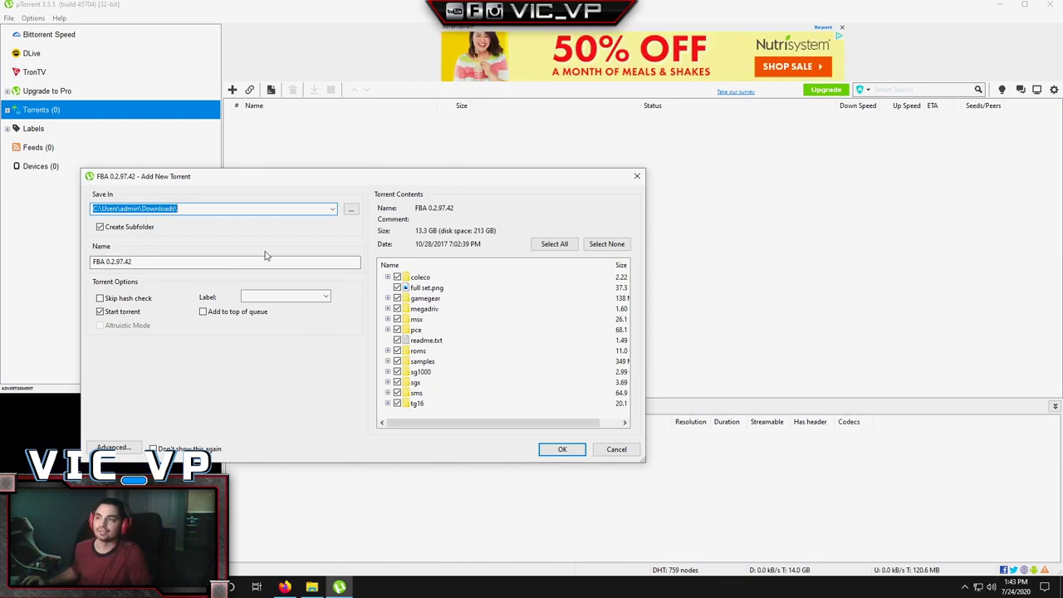
click(558, 450)
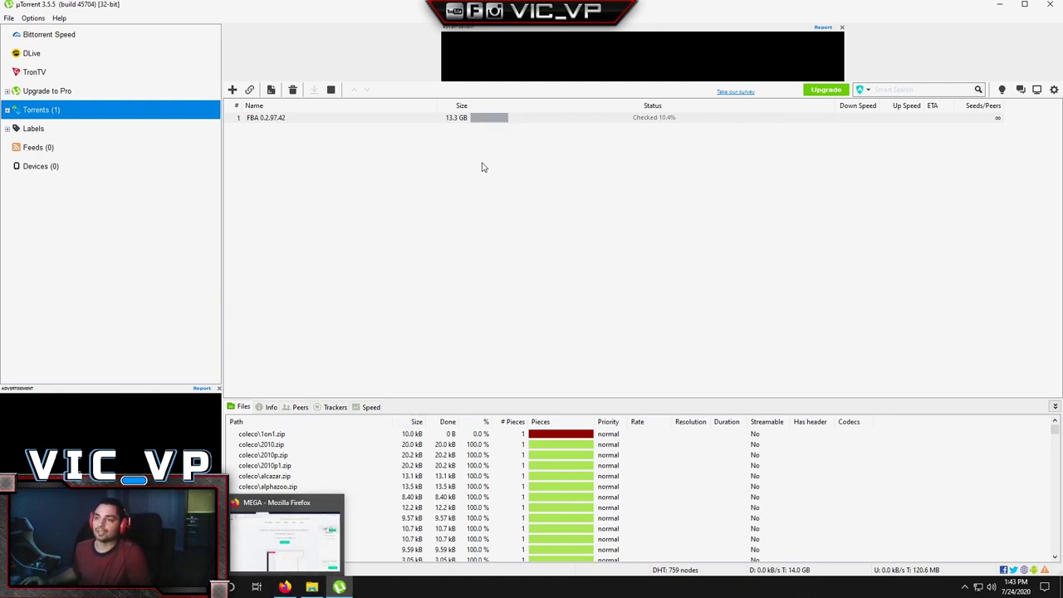
click(285, 587)
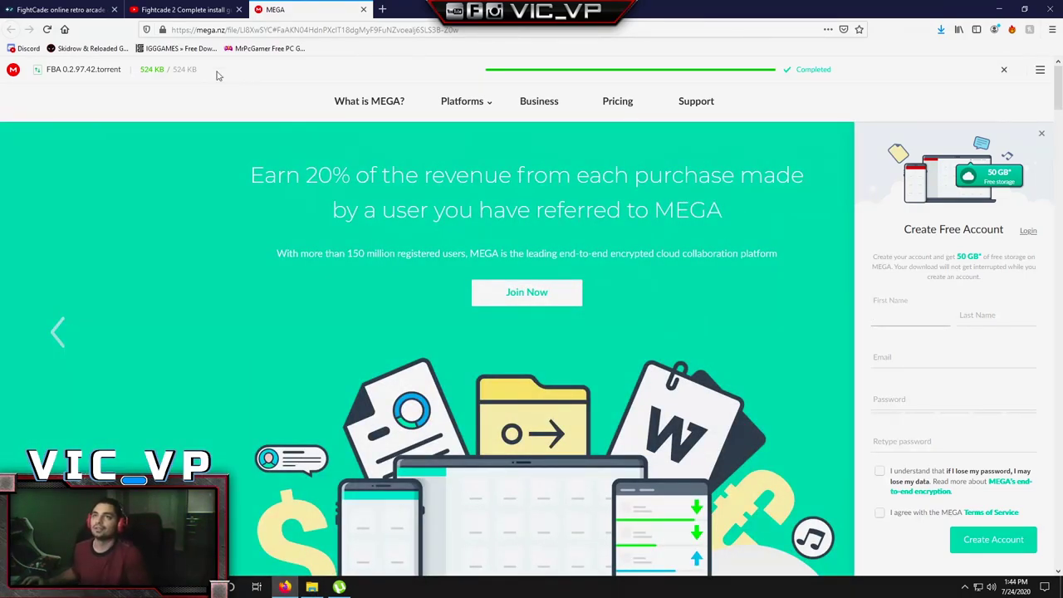
key(ctrl+Tab)
click(282, 30)
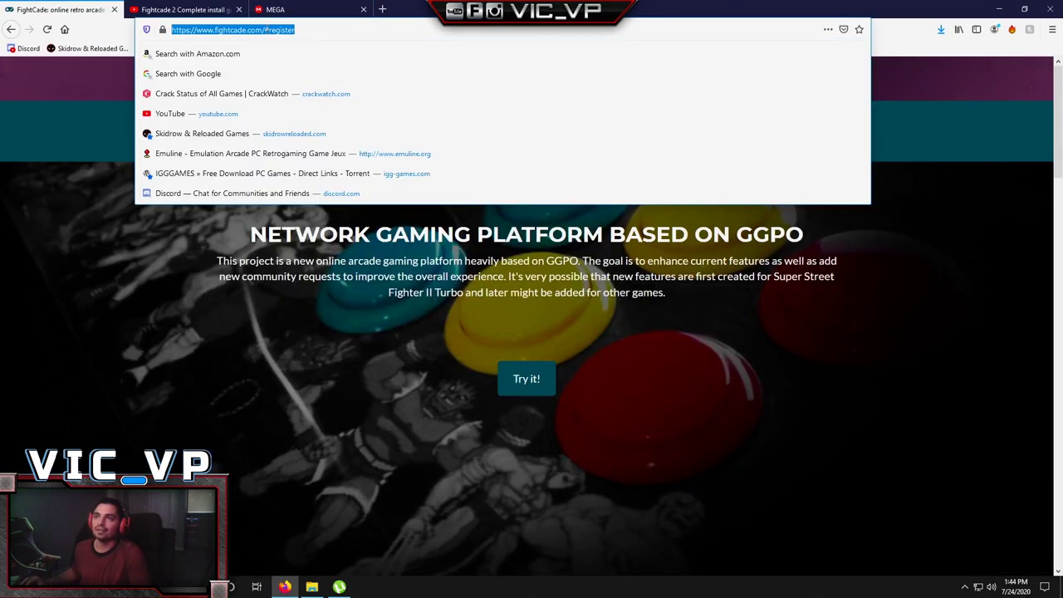
drag(295, 30, 264, 30)
key(BackSpace)
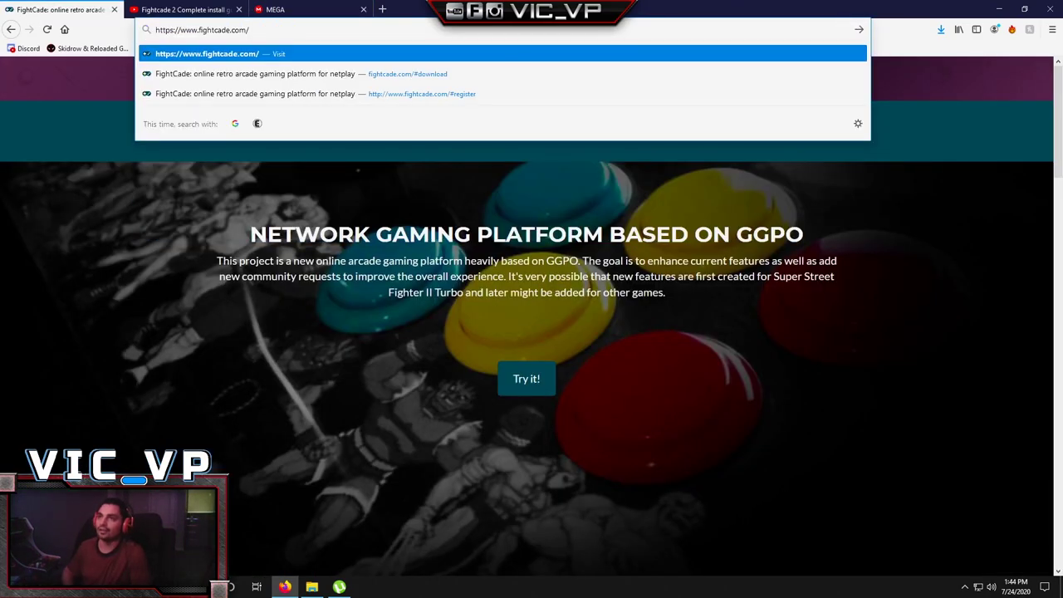
key(Return)
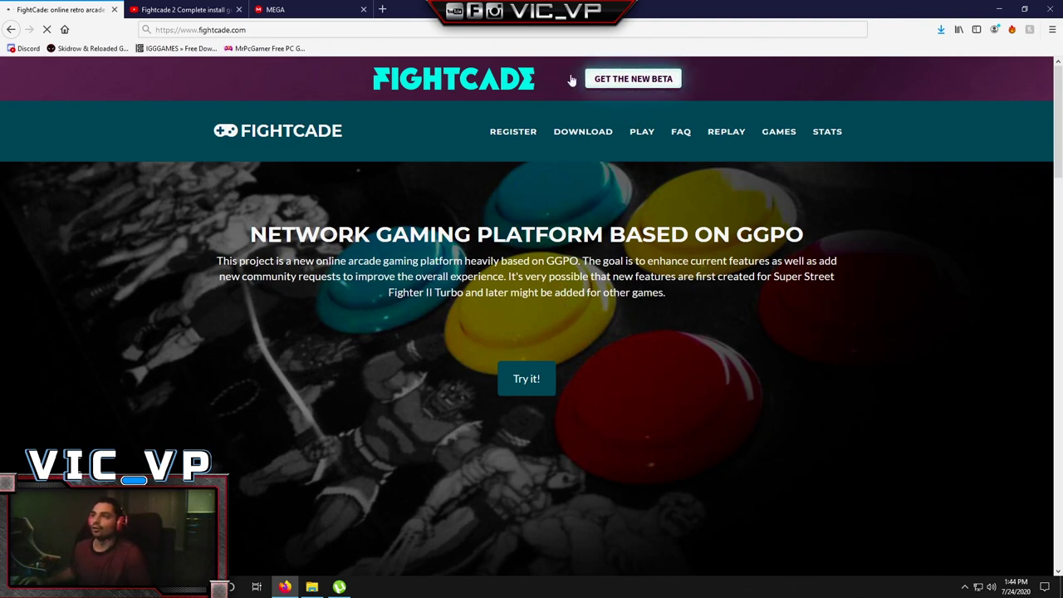
Step: Save the new beta installer Fightcade-win32-latest.exe and open the blocked download anyway
click(647, 85)
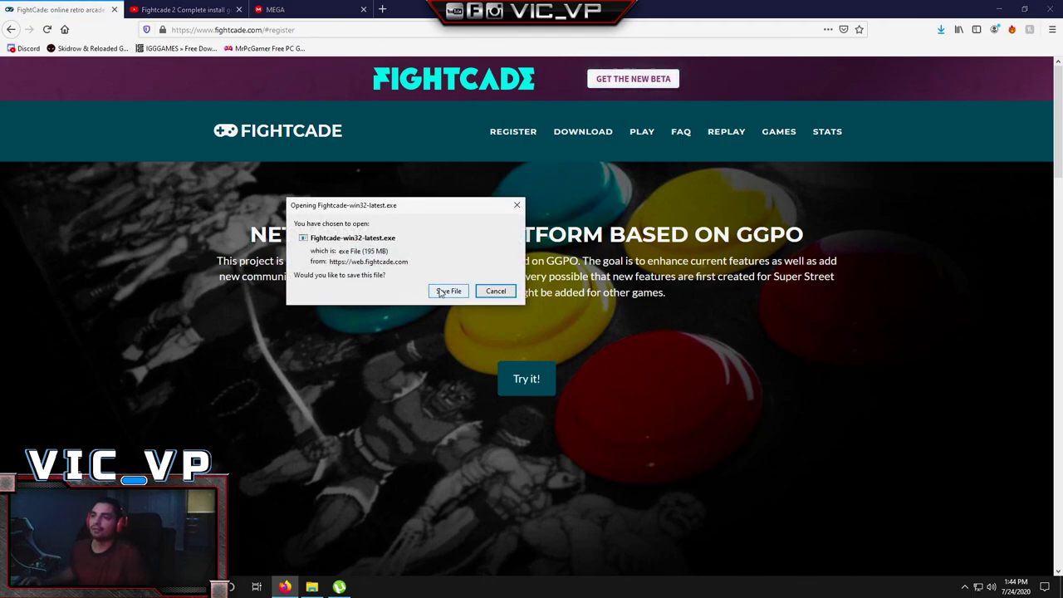
click(441, 293)
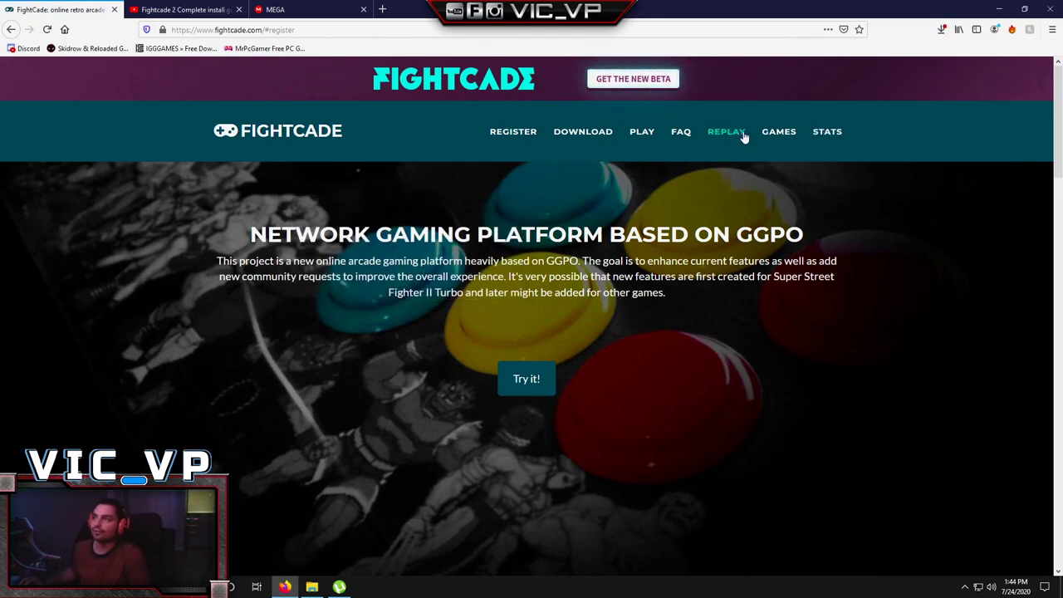
click(941, 29)
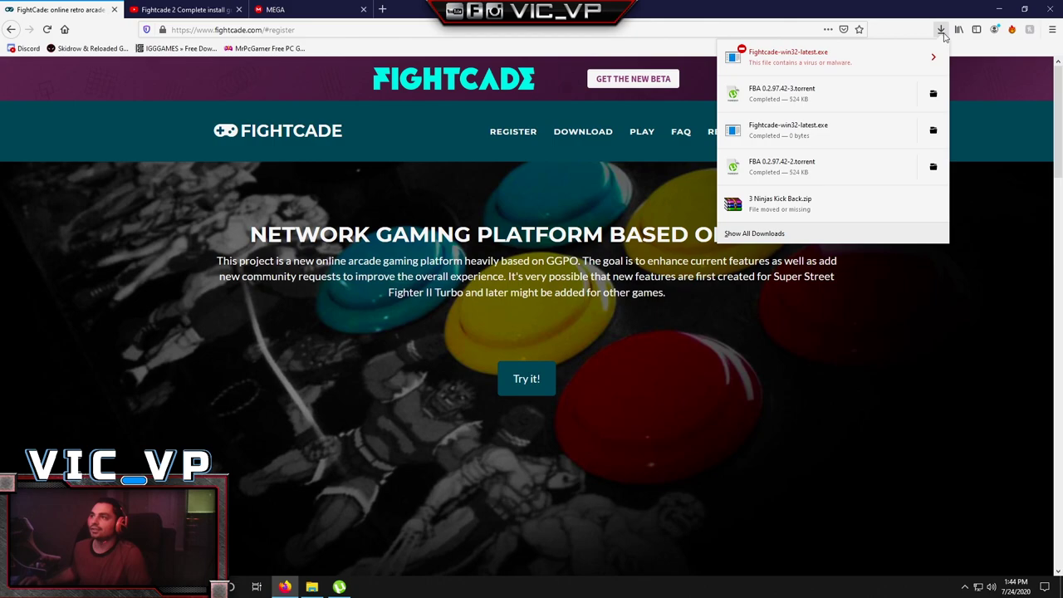
click(822, 58)
click(785, 234)
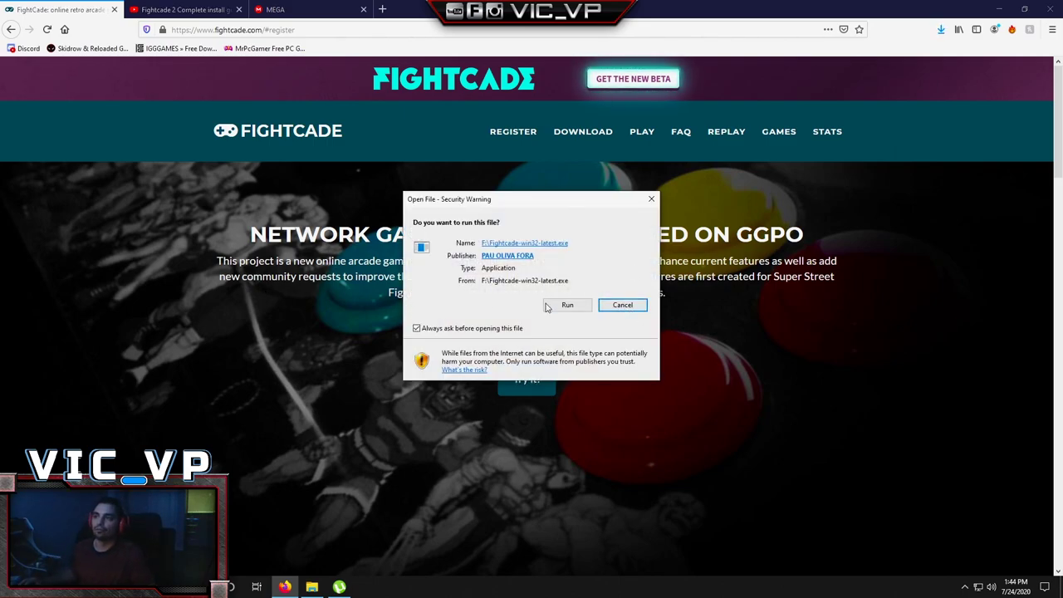
Step: Run the Fightcade installer with the default Documents\Fightcade path, and show the website's Register section while it installs
click(552, 306)
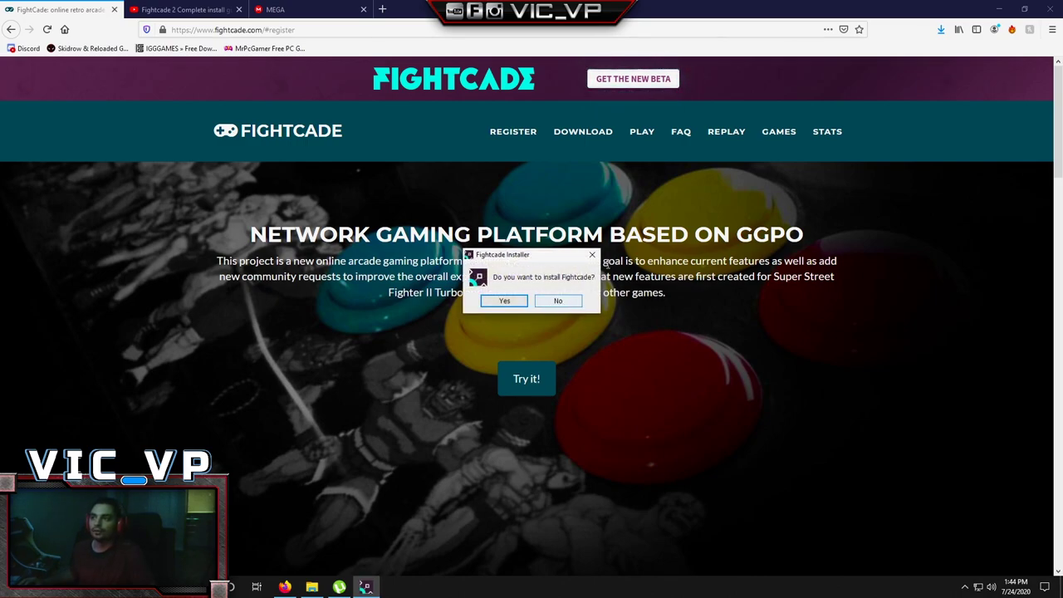
click(502, 301)
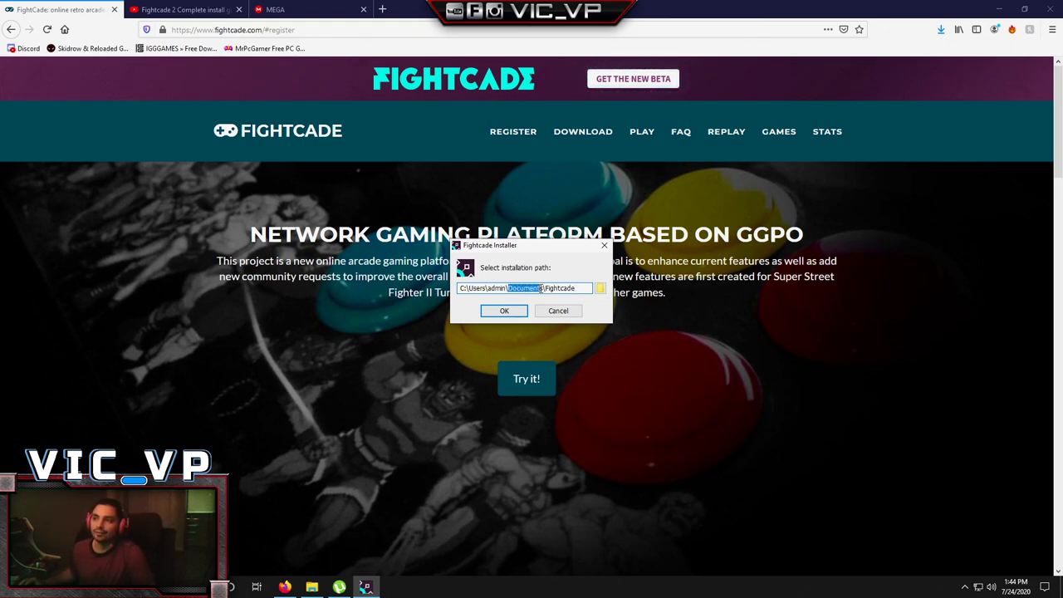
click(509, 314)
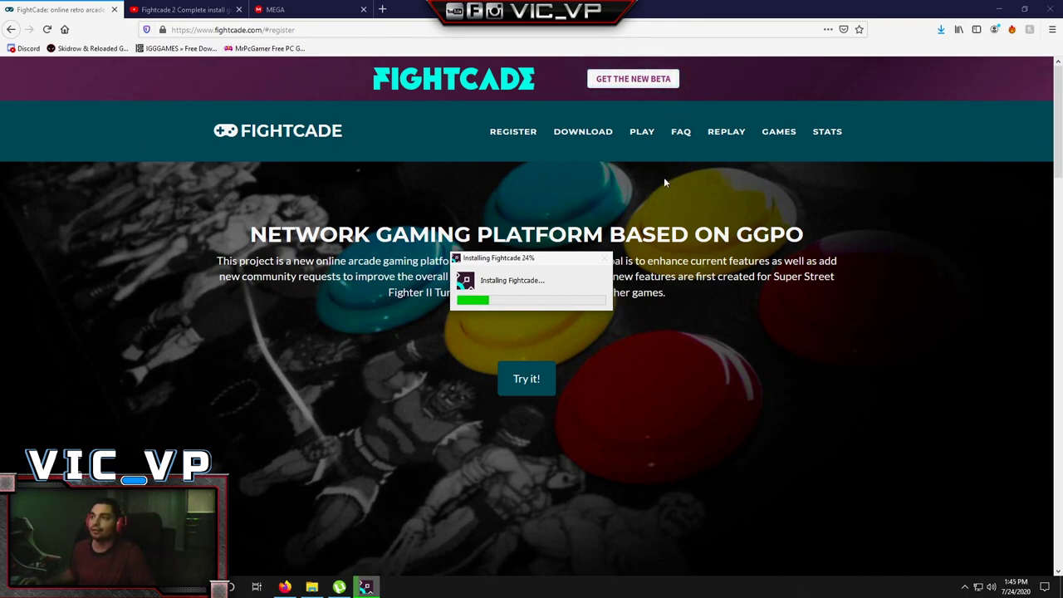
click(492, 137)
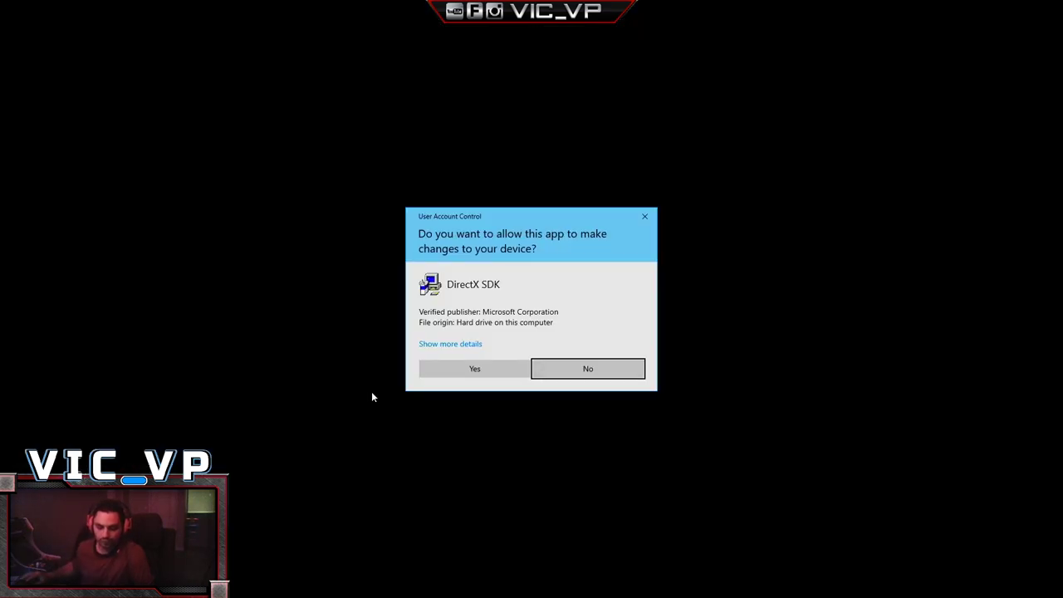
Step: Allow the DirectX SDK to make changes, accept its license agreement and start installing the DirectX runtime components
click(447, 372)
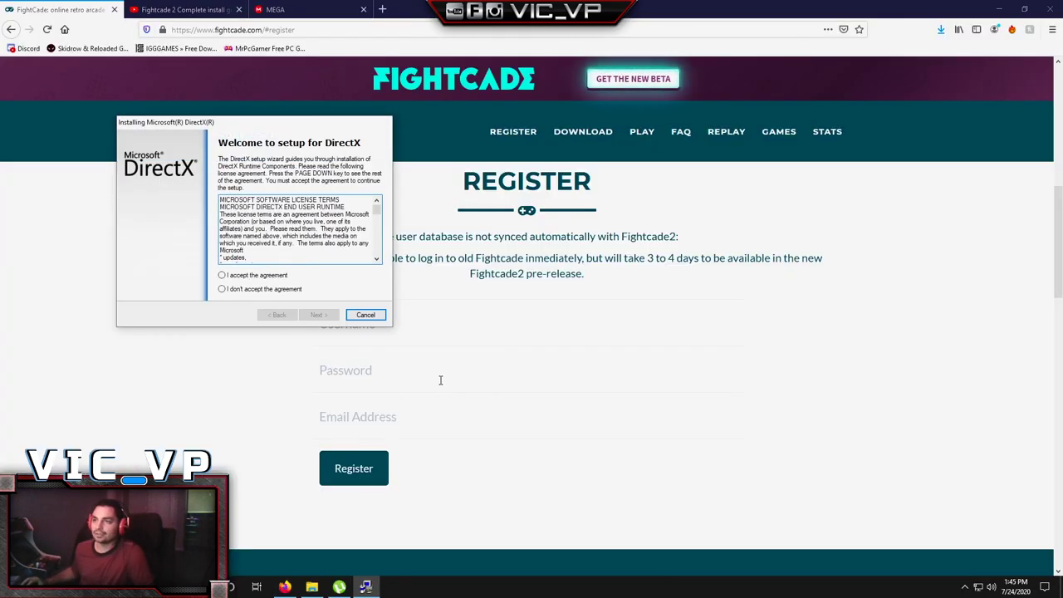
click(244, 277)
click(317, 316)
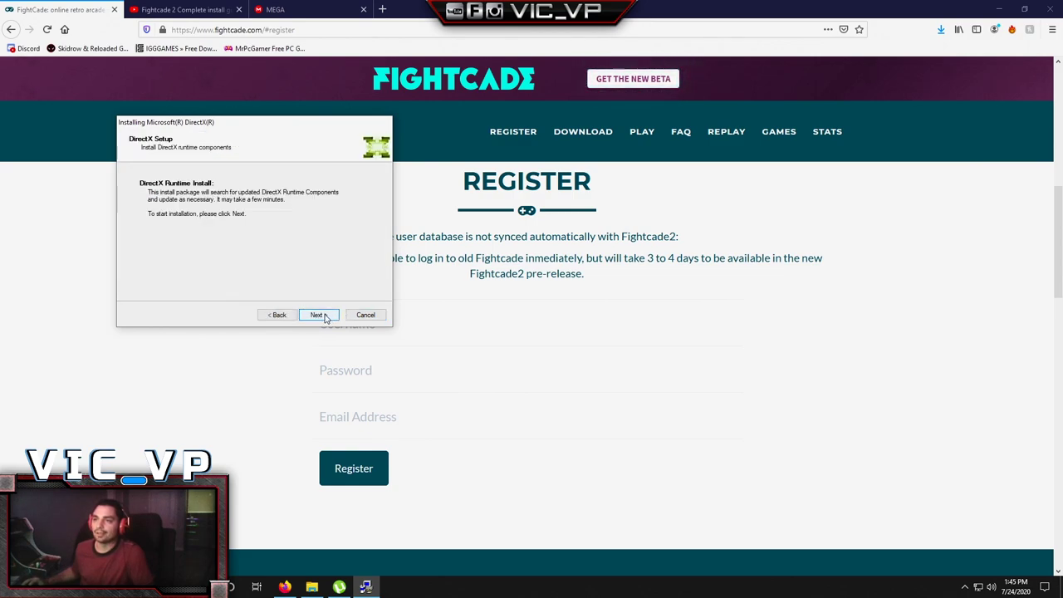
click(324, 319)
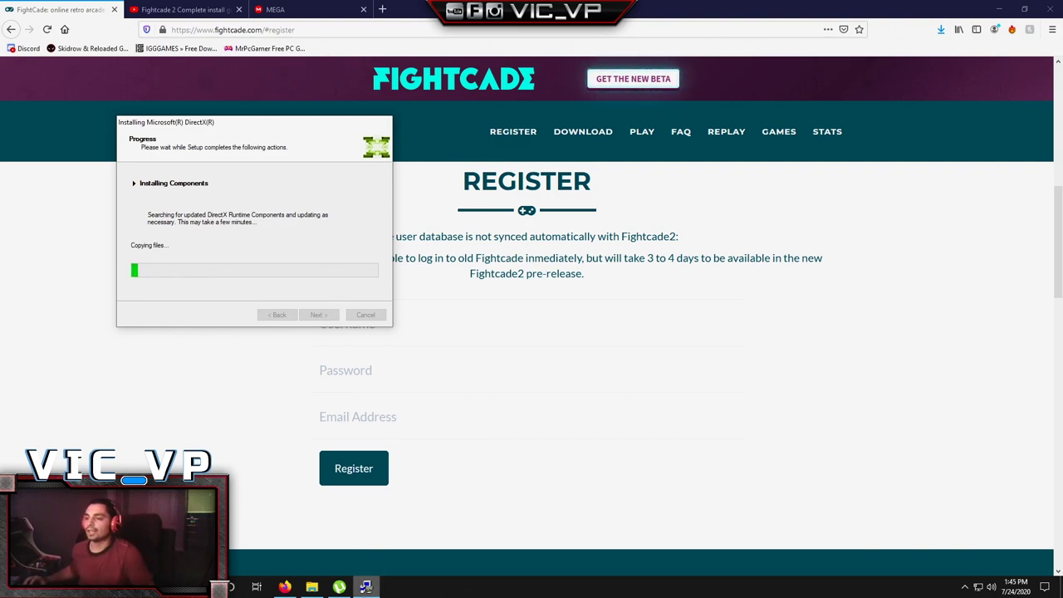
Step: Check the FBA 0.2.97.42 torrent's status in µTorrent and return to the DirectX setup
click(339, 587)
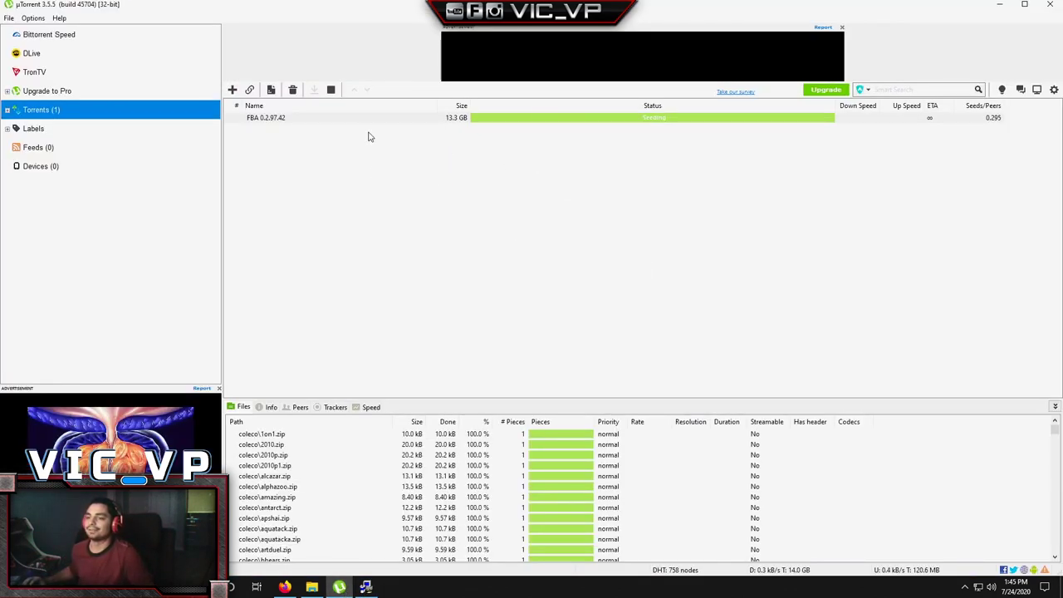
click(366, 586)
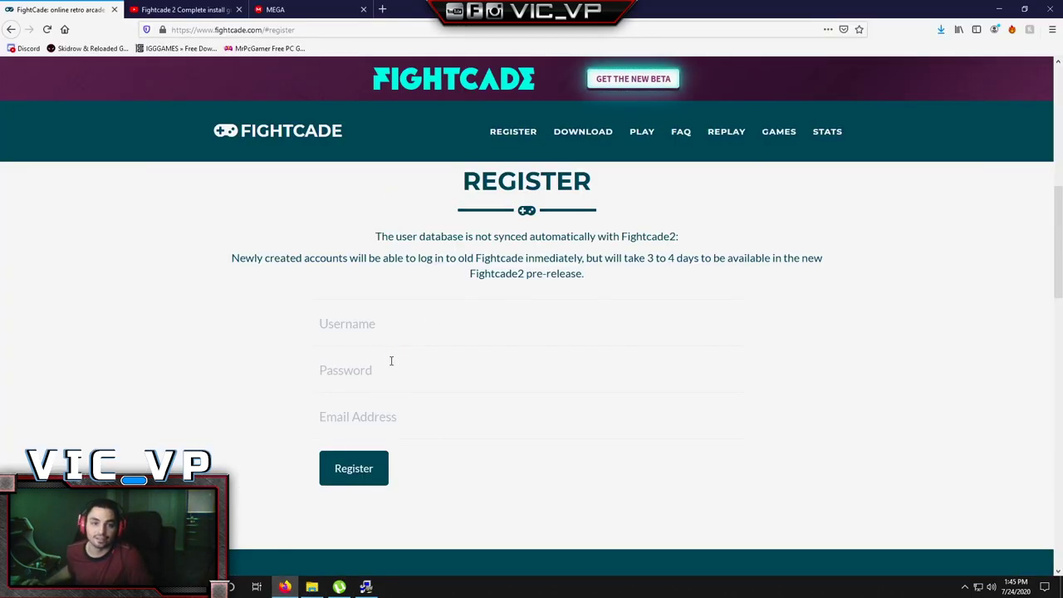
click(368, 586)
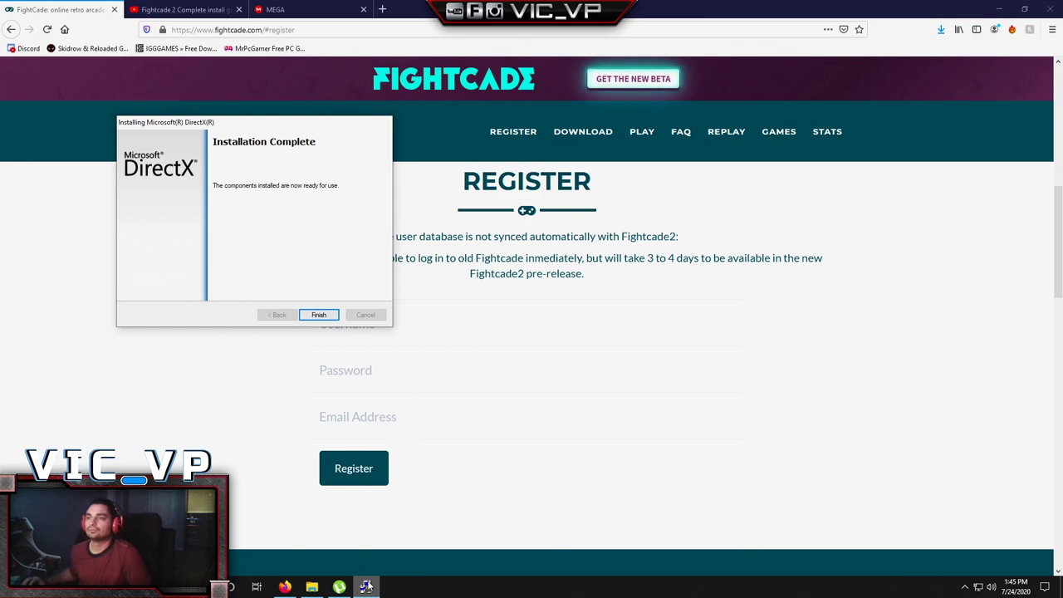
Step: Finish the DirectX setup and close the Fightcade Installer's completion message
click(319, 315)
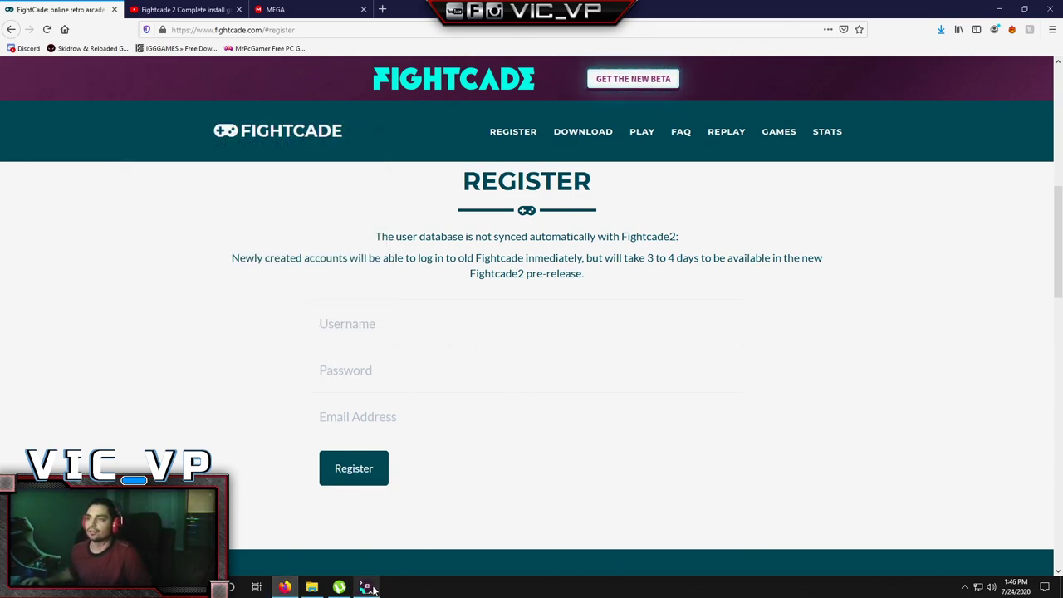
mouse_move(370, 582)
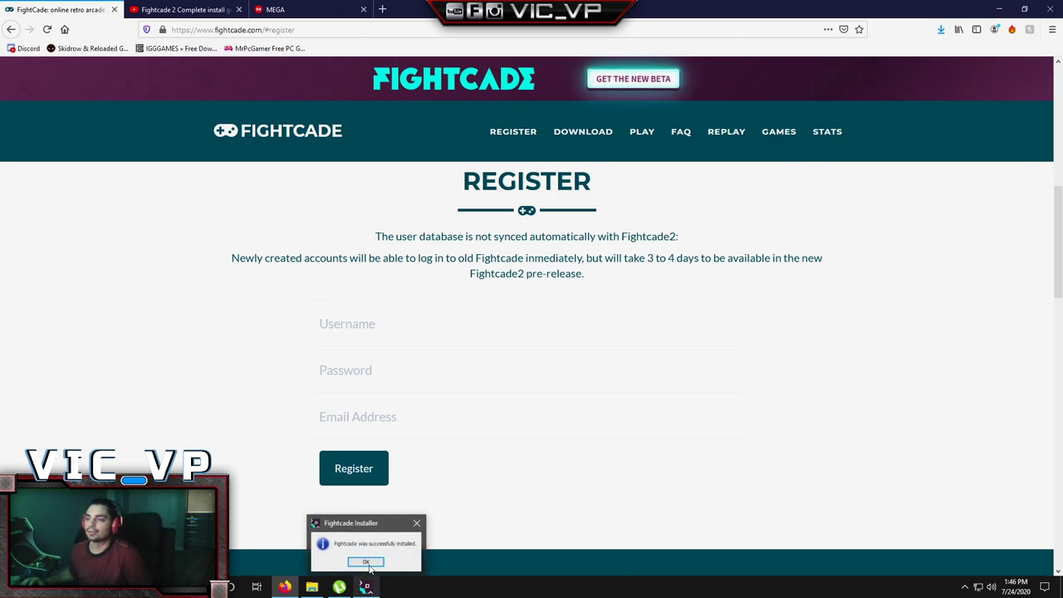
click(371, 550)
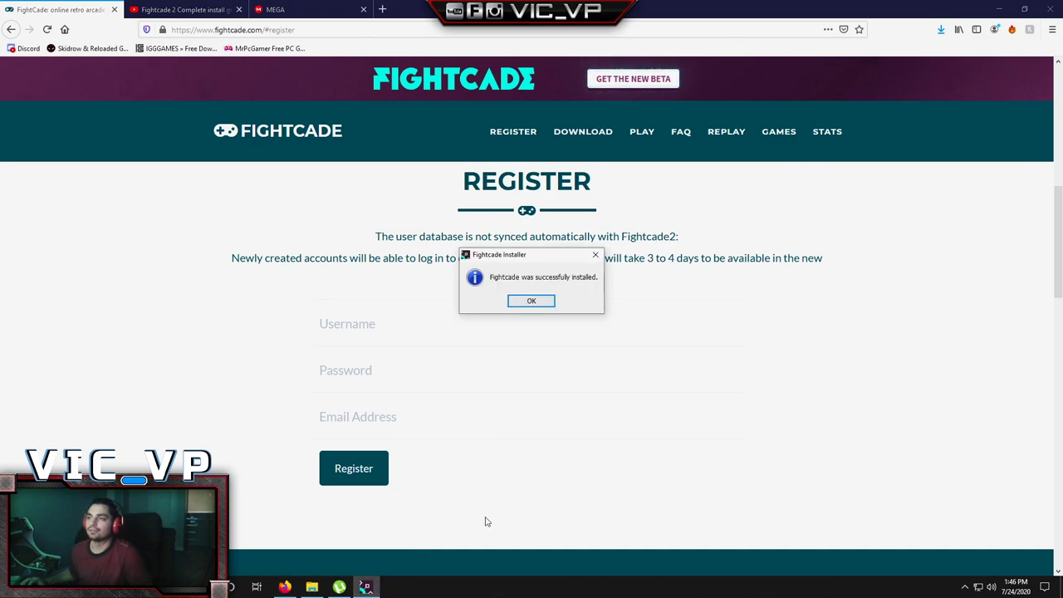
click(532, 301)
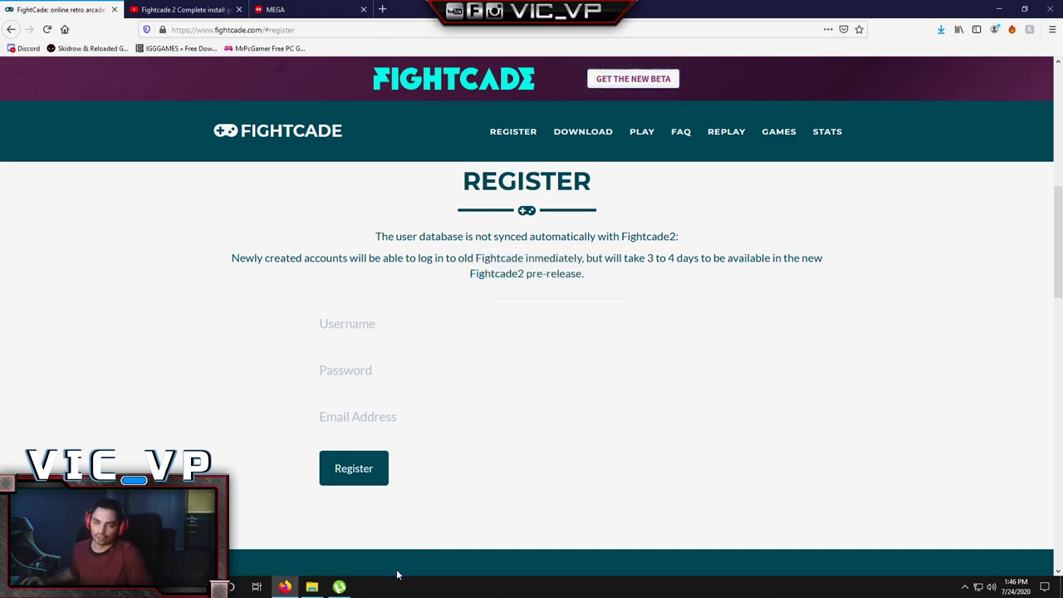
Step: Switch to File Explorer and open the Fightcade folder in Documents
click(311, 587)
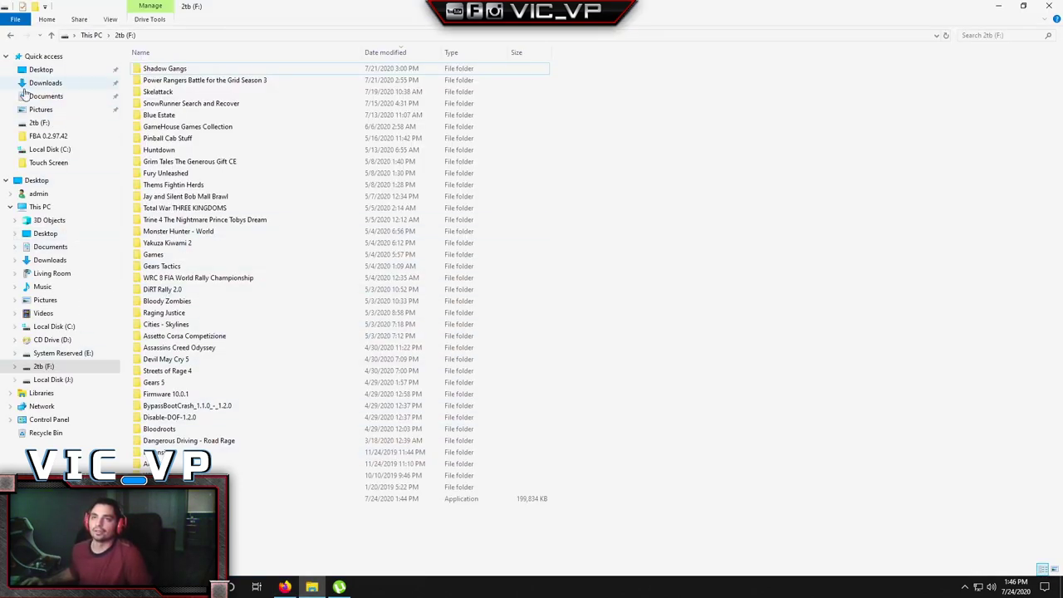
click(33, 96)
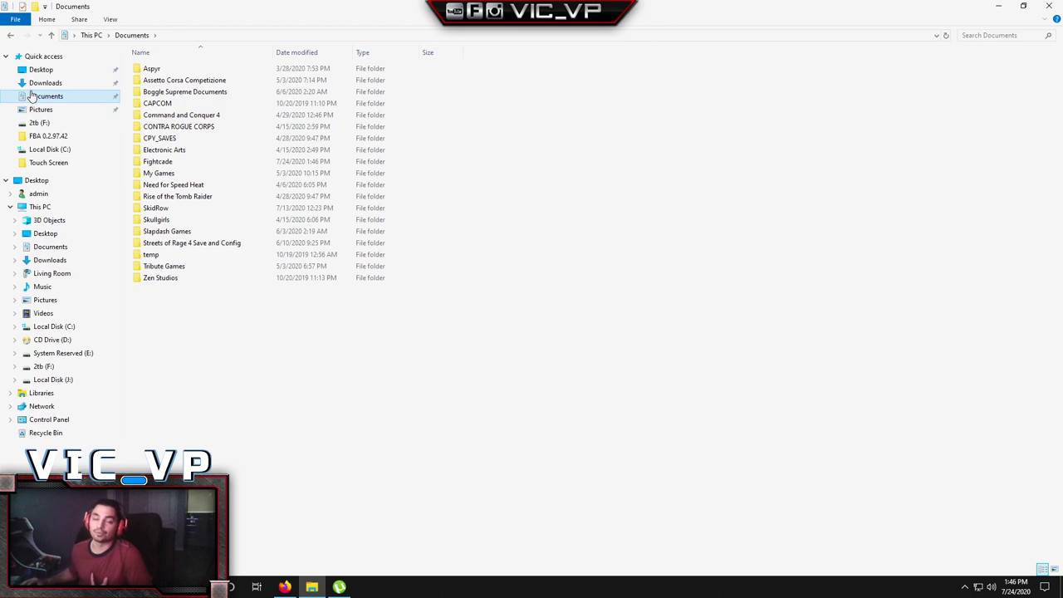
click(161, 164)
double_click(161, 164)
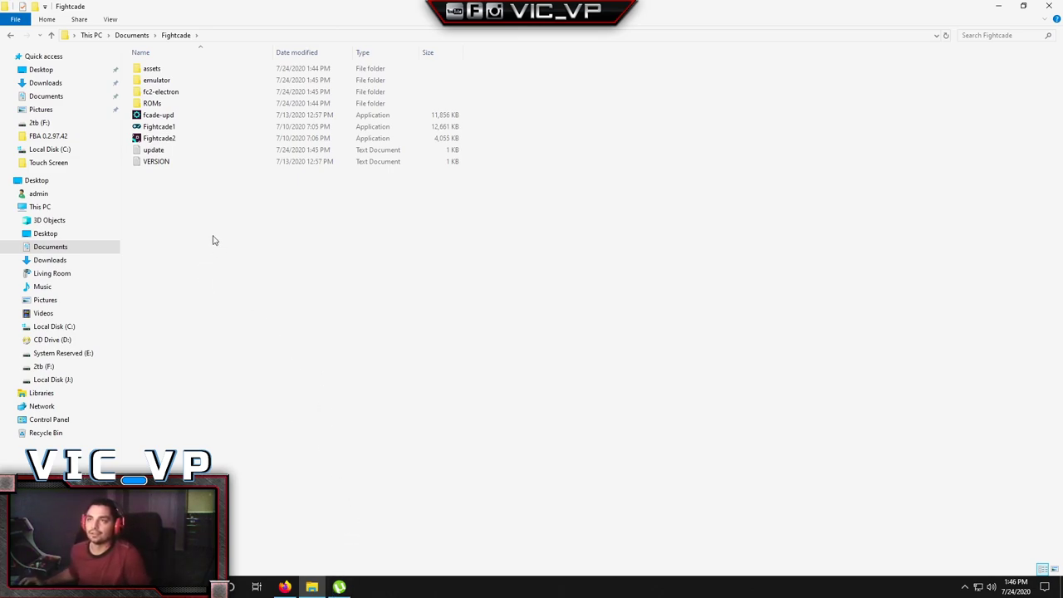
Step: Copy all folders and files inside the FBA 0.2.97.42 folder in Downloads
click(45, 83)
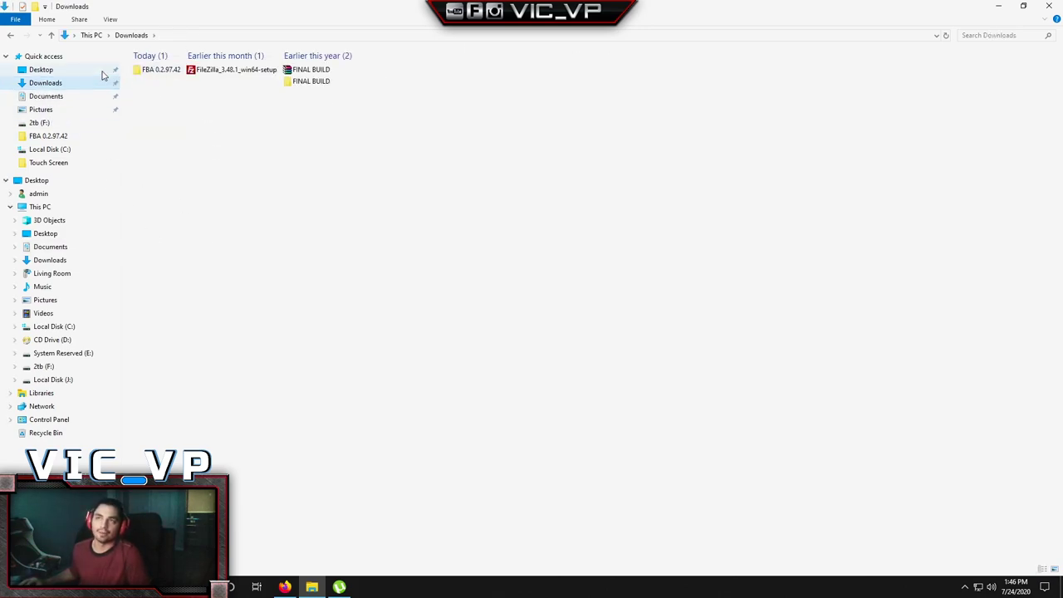
double_click(158, 71)
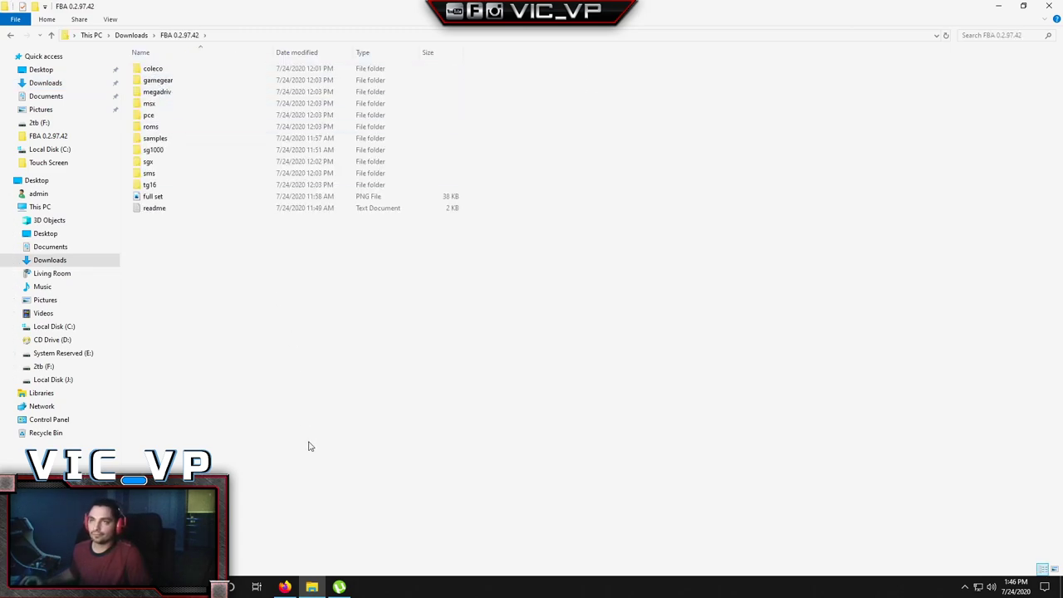
drag(290, 420, 162, 68)
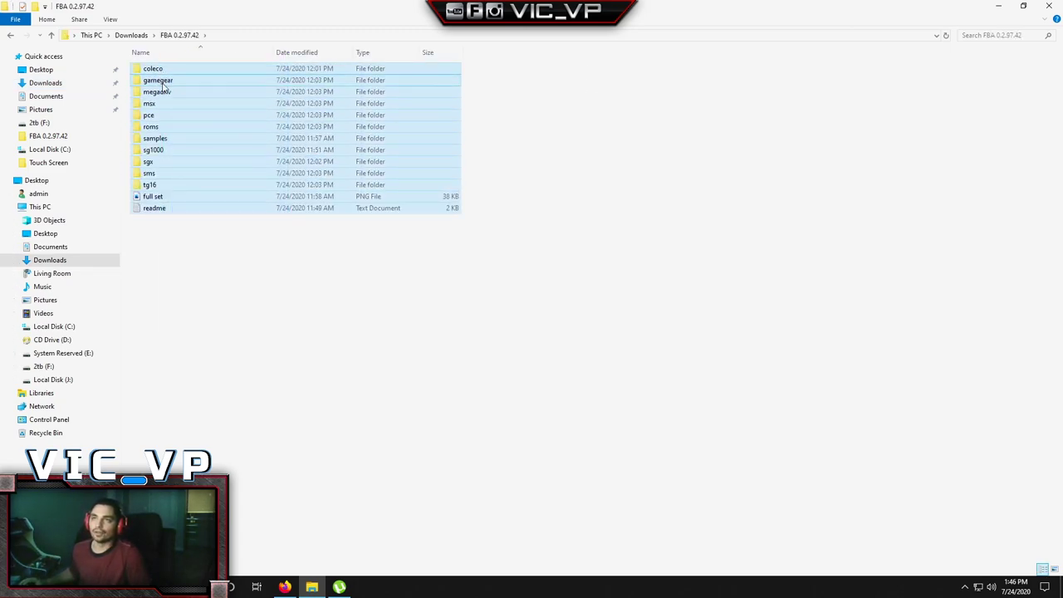
right_click(164, 85)
click(190, 238)
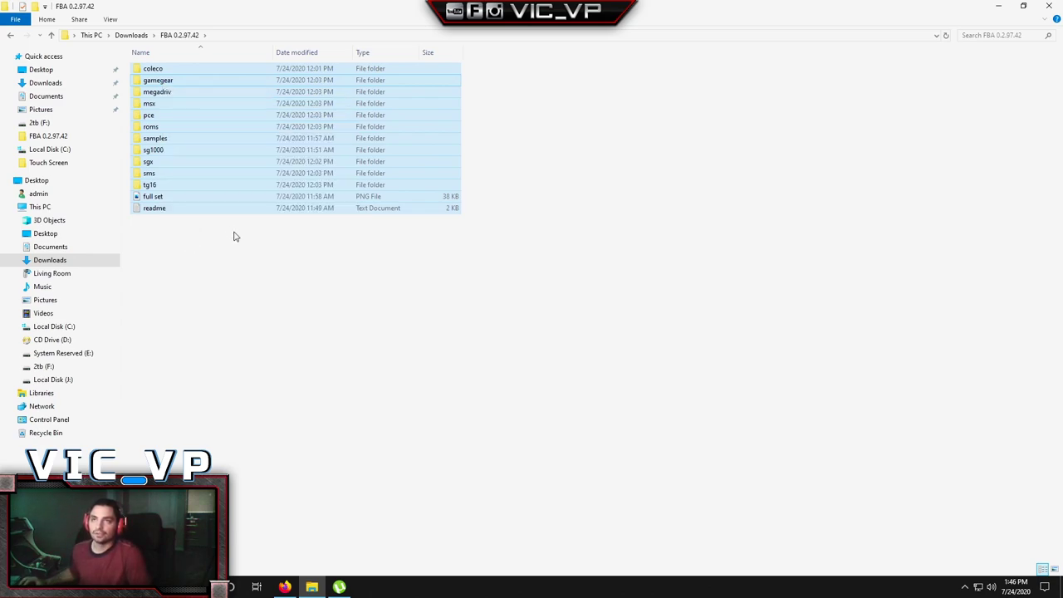
Step: Paste the copied FBA 0.2.97.42 folders and files into Documents\Fightcade\emulator\fbneo\ROMs
click(10, 35)
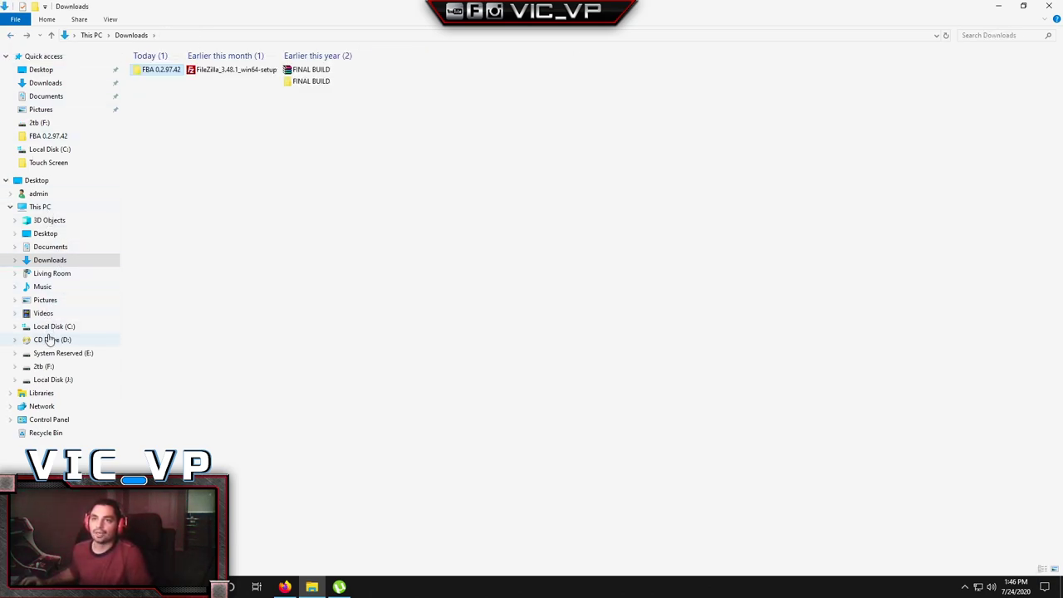
click(46, 96)
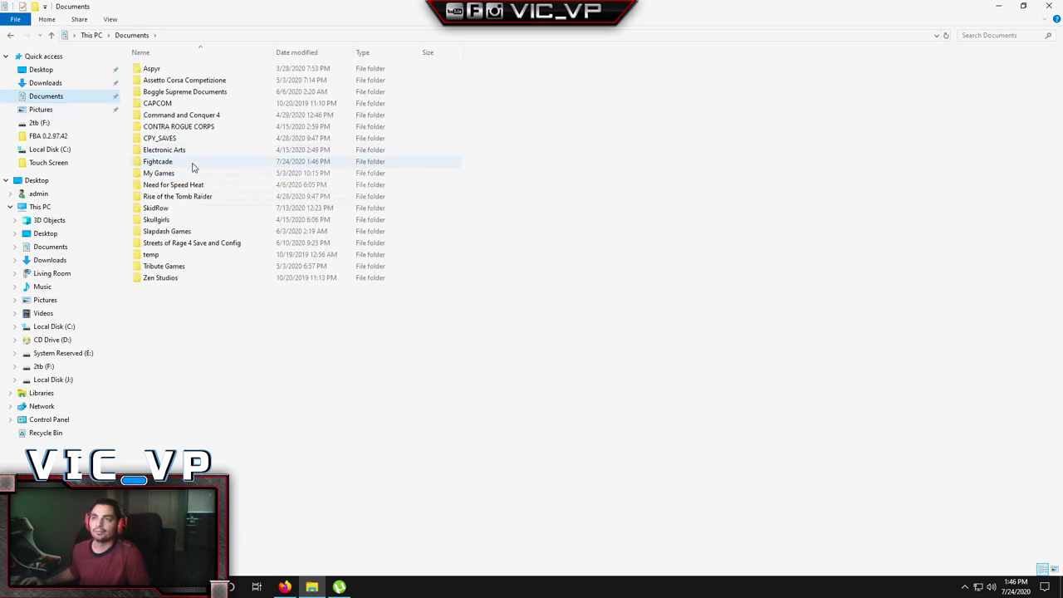
double_click(167, 163)
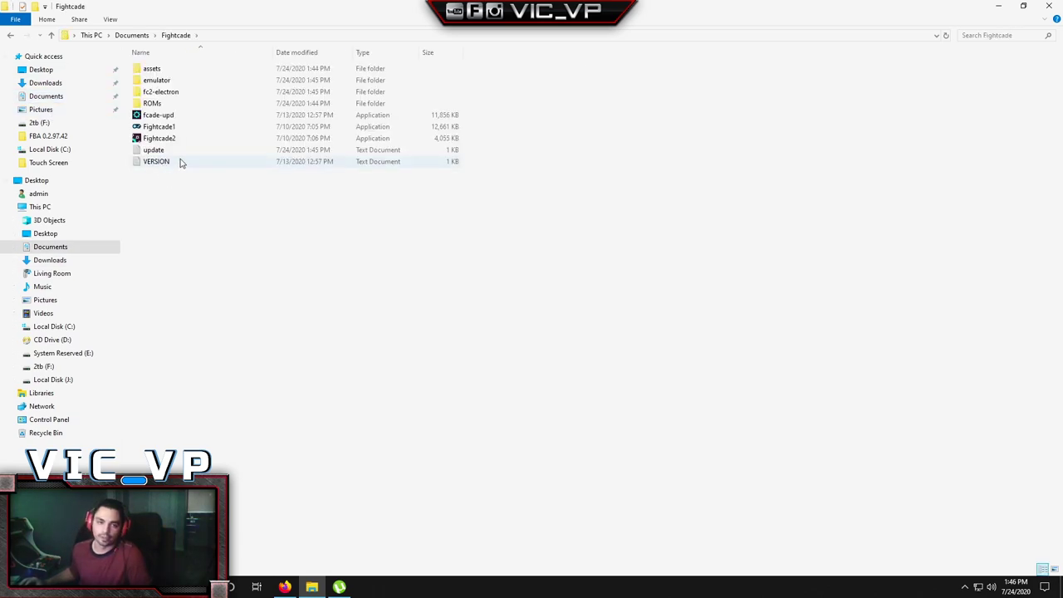
double_click(157, 80)
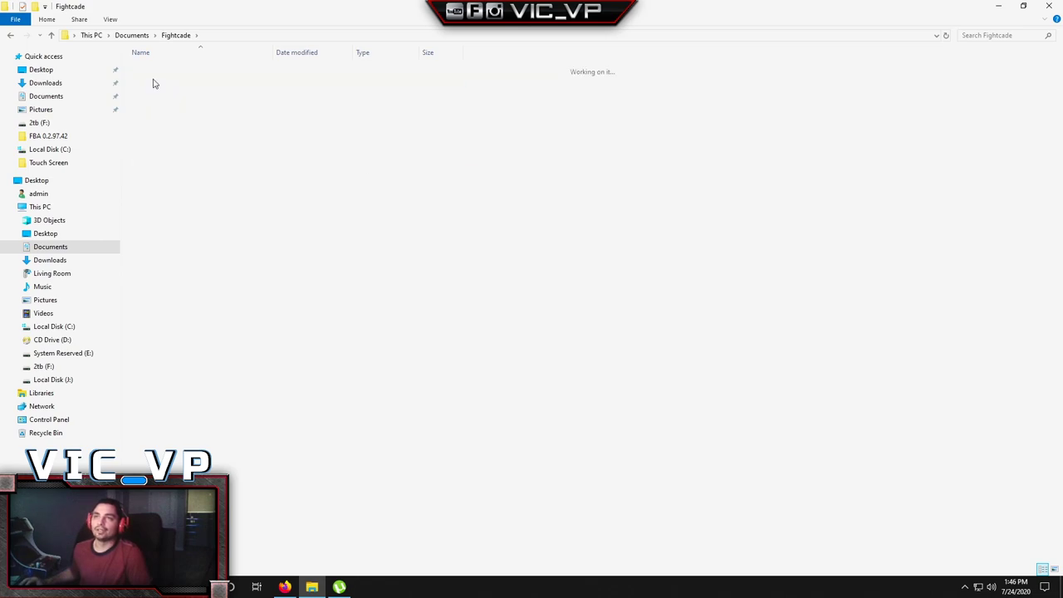
double_click(155, 71)
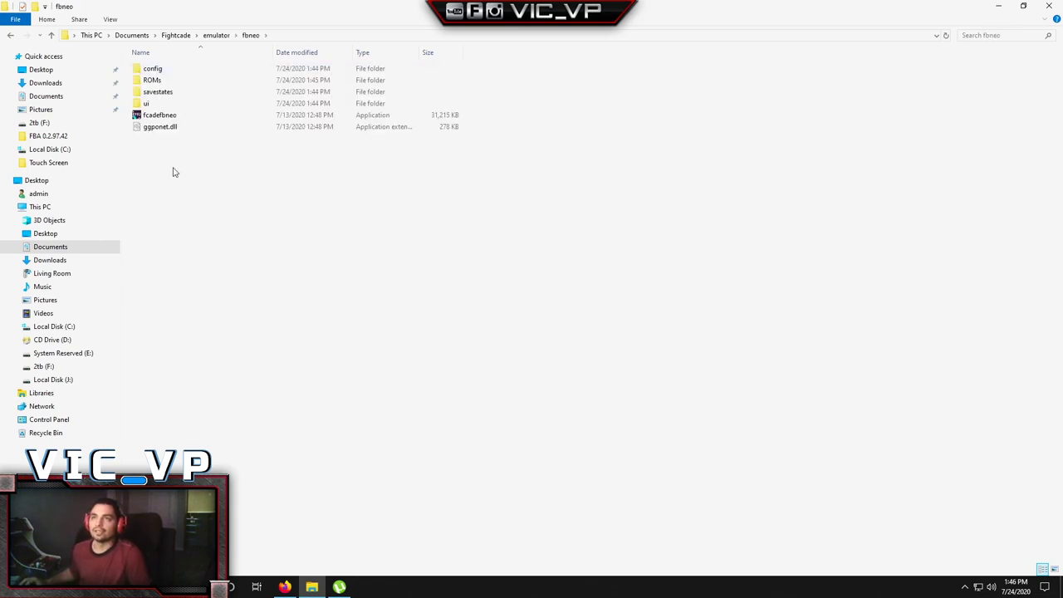
double_click(153, 81)
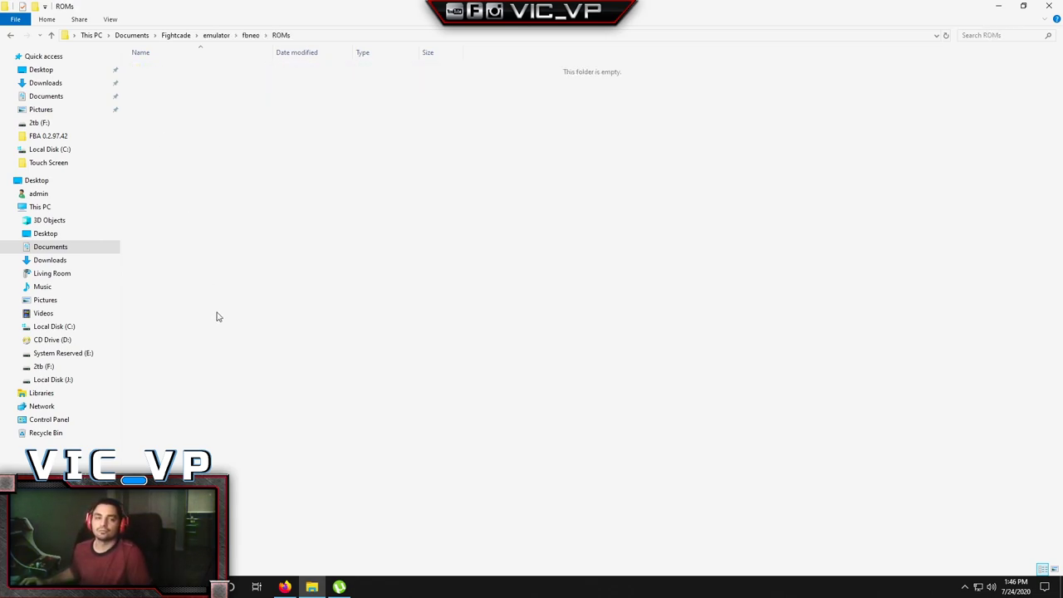
right_click(255, 202)
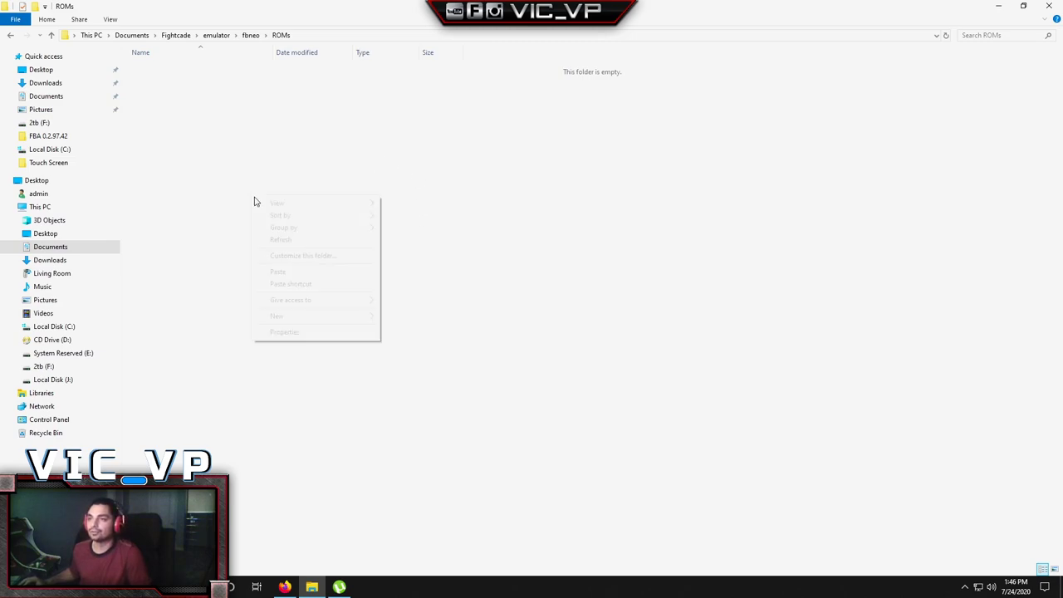
click(277, 272)
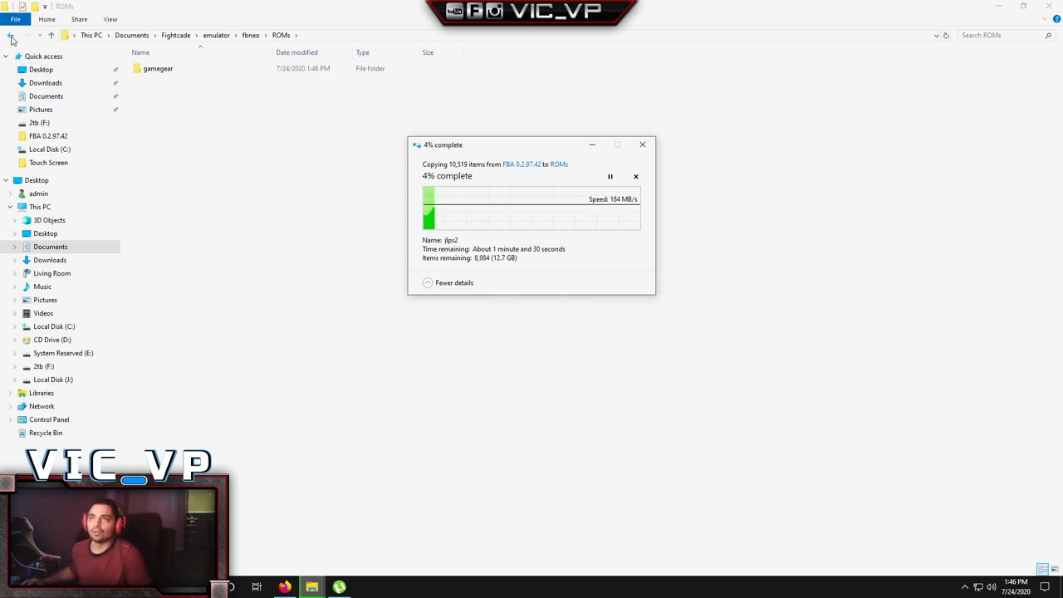
Step: Return to the Fightcade folder and open the FBNeo ROMs shortcut inside its ROMs folder
click(10, 35)
click(10, 35)
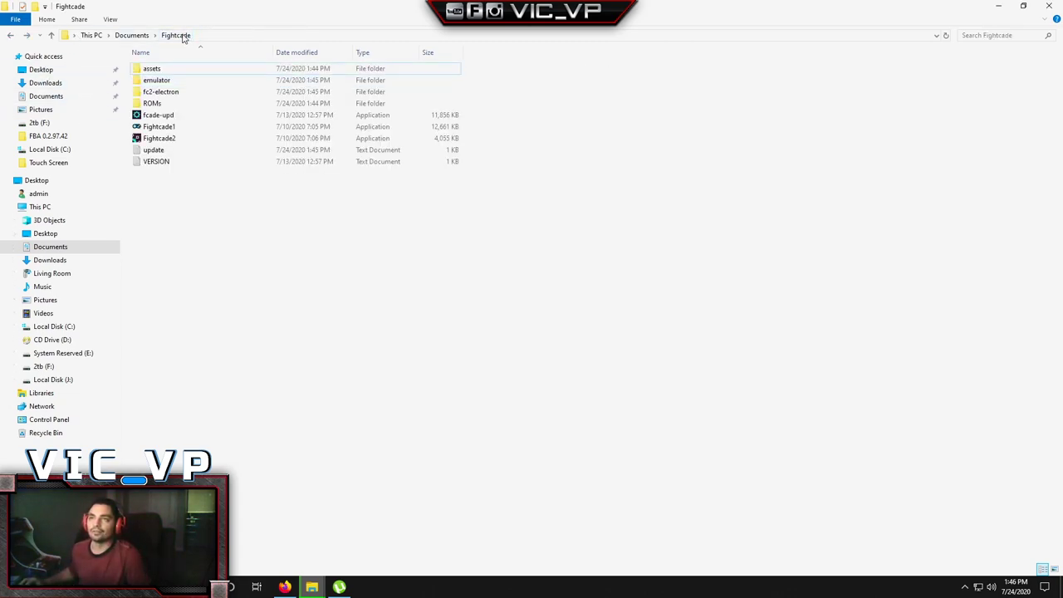
double_click(152, 103)
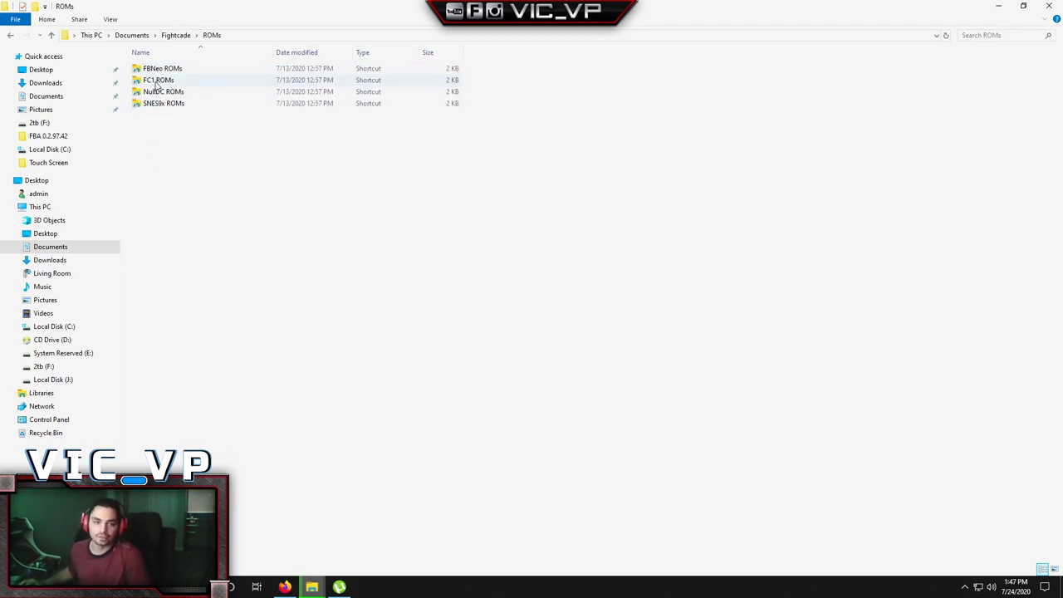
click(163, 71)
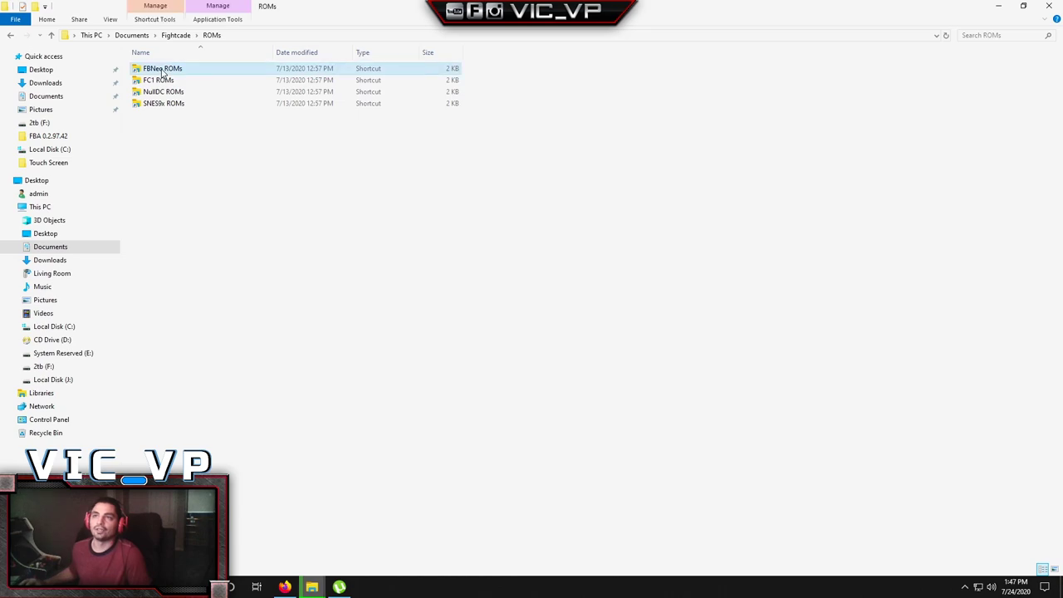
double_click(163, 71)
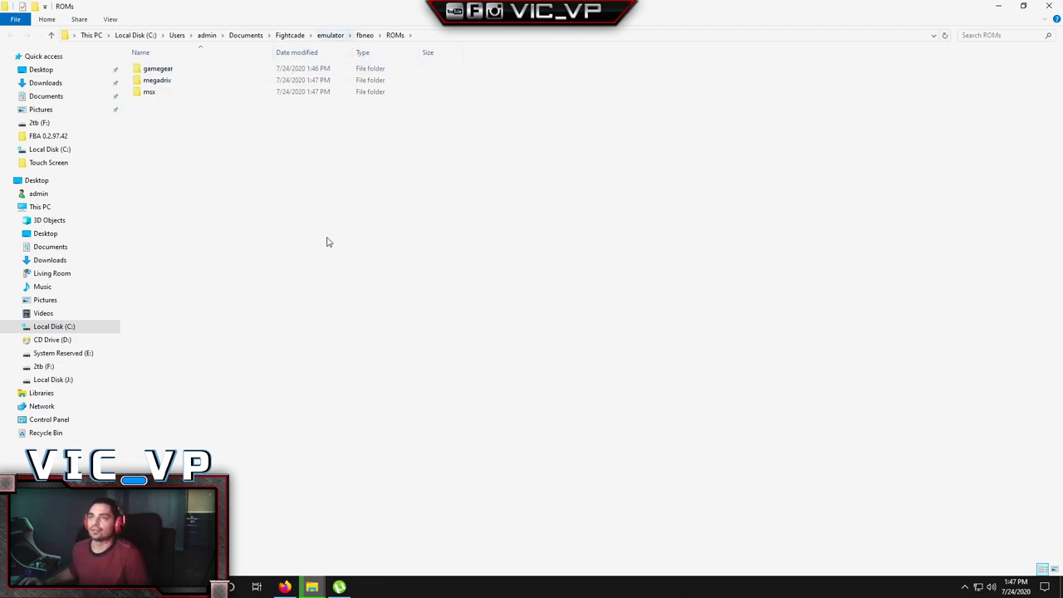
mouse_move(311, 587)
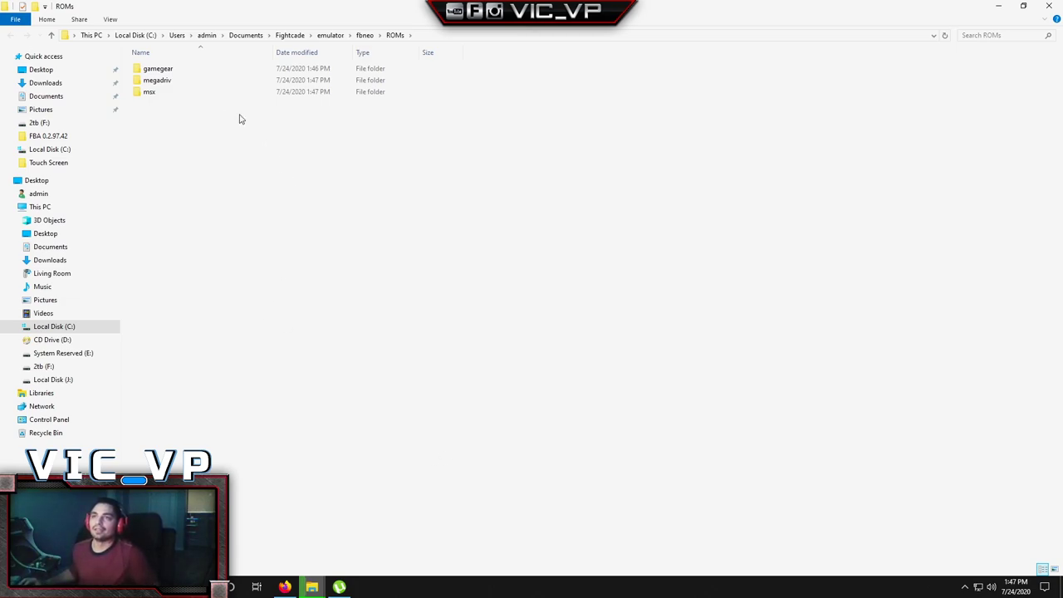
Step: Rename the megadriv folder in the fbneo ROMs folder to megadrive
click(165, 86)
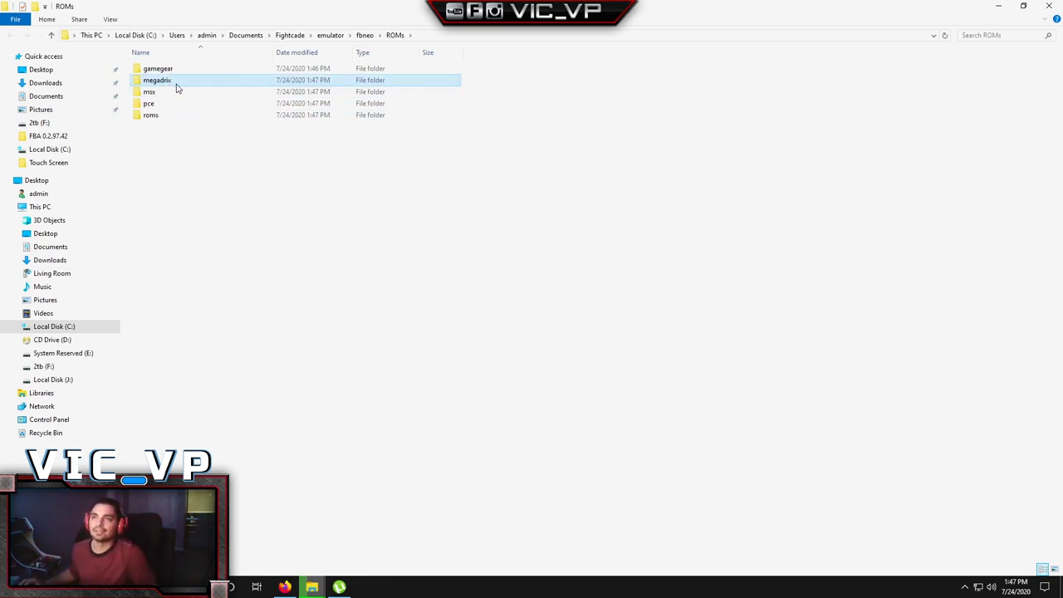
key(F2)
click(178, 81)
text(e)
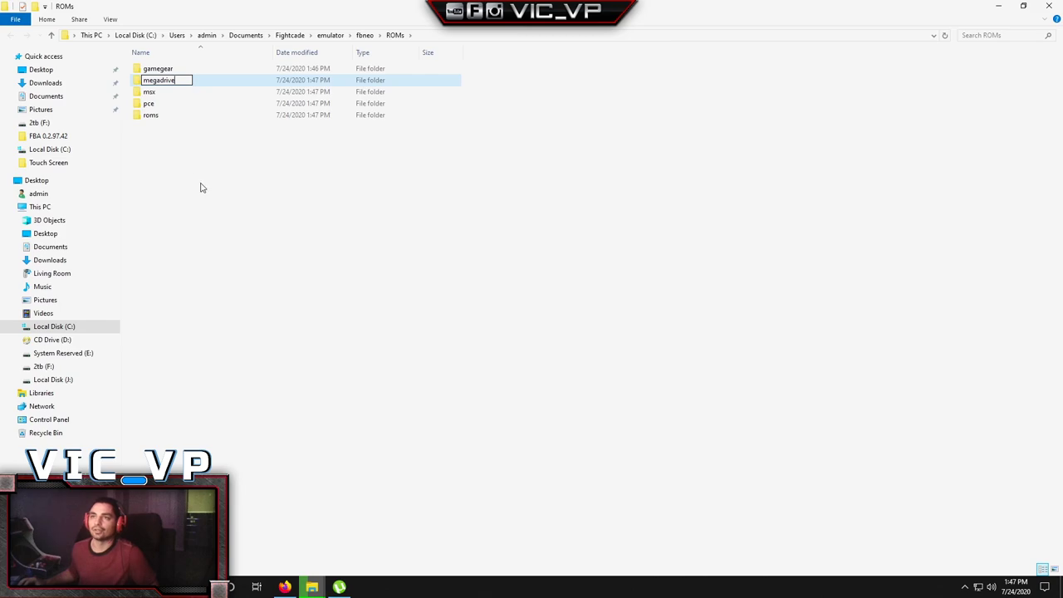
click(206, 186)
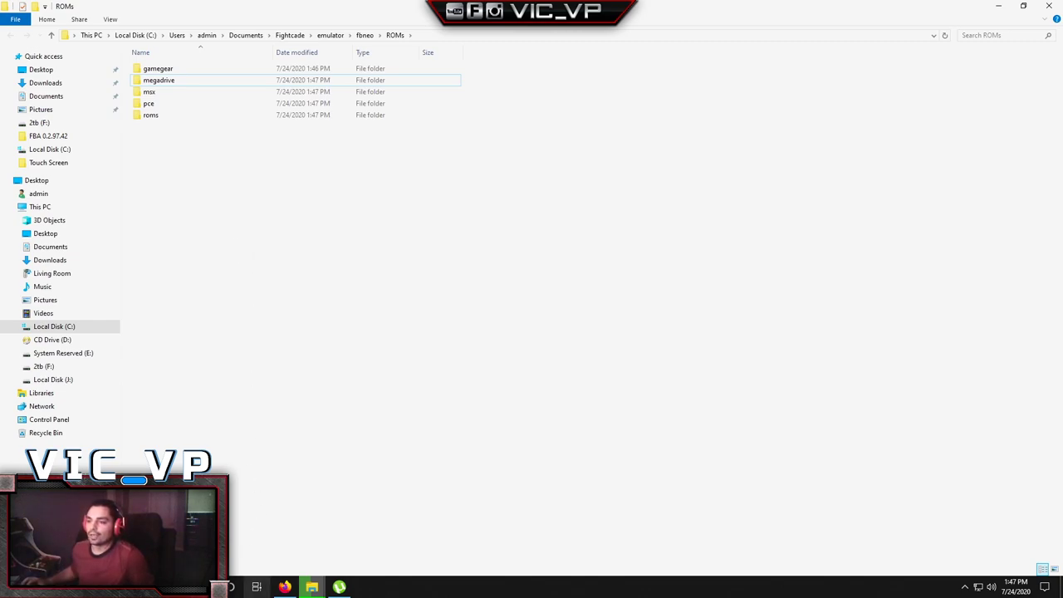
Step: Go up to the fbneo folder, launch fcadefbneo, and move the emulator window clear of the file list
click(311, 587)
click(305, 550)
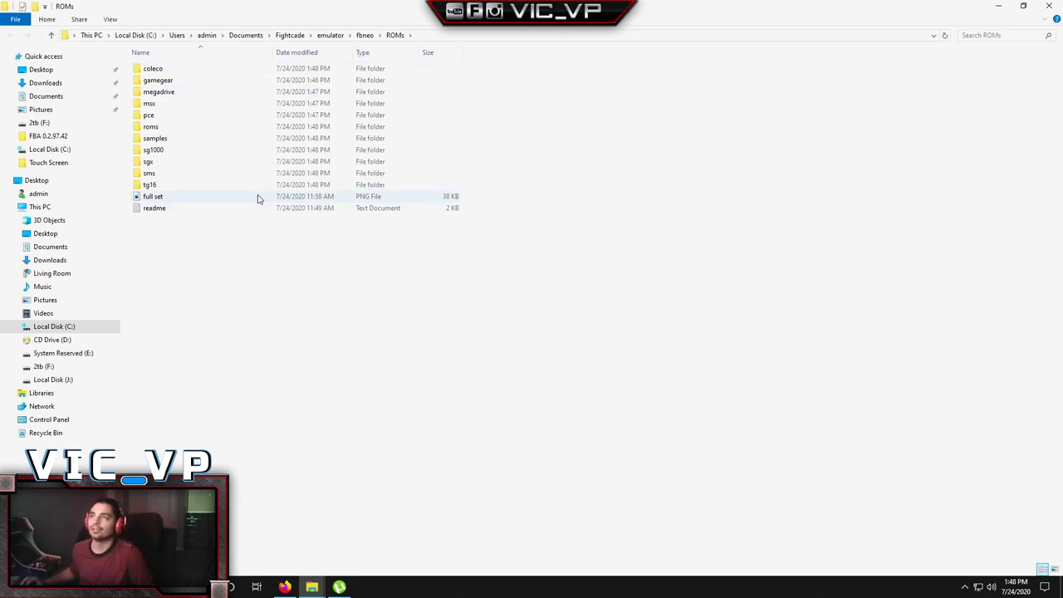
click(365, 35)
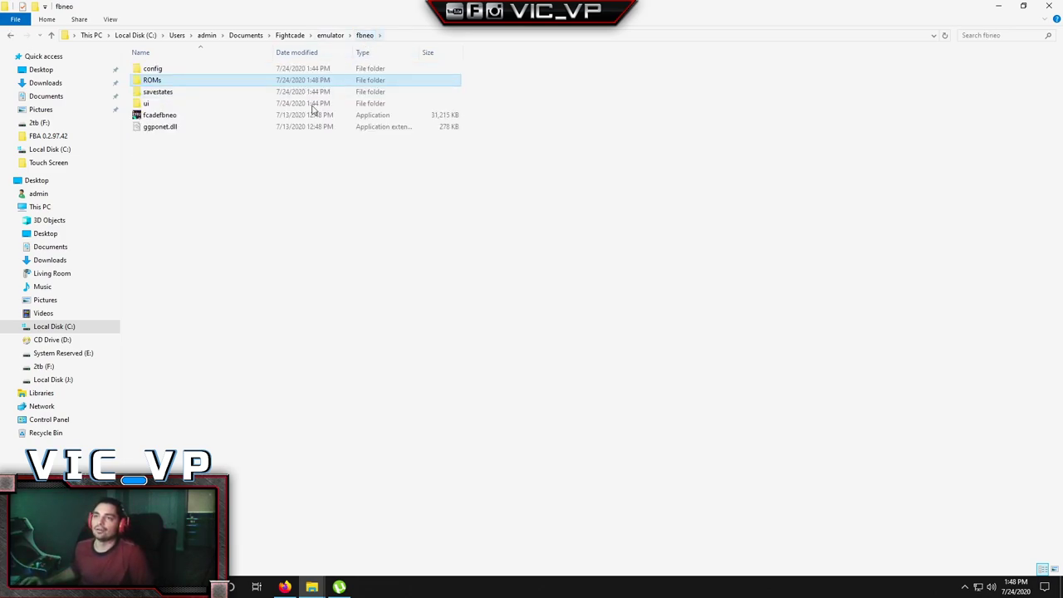
double_click(155, 116)
drag(227, 5, 497, 54)
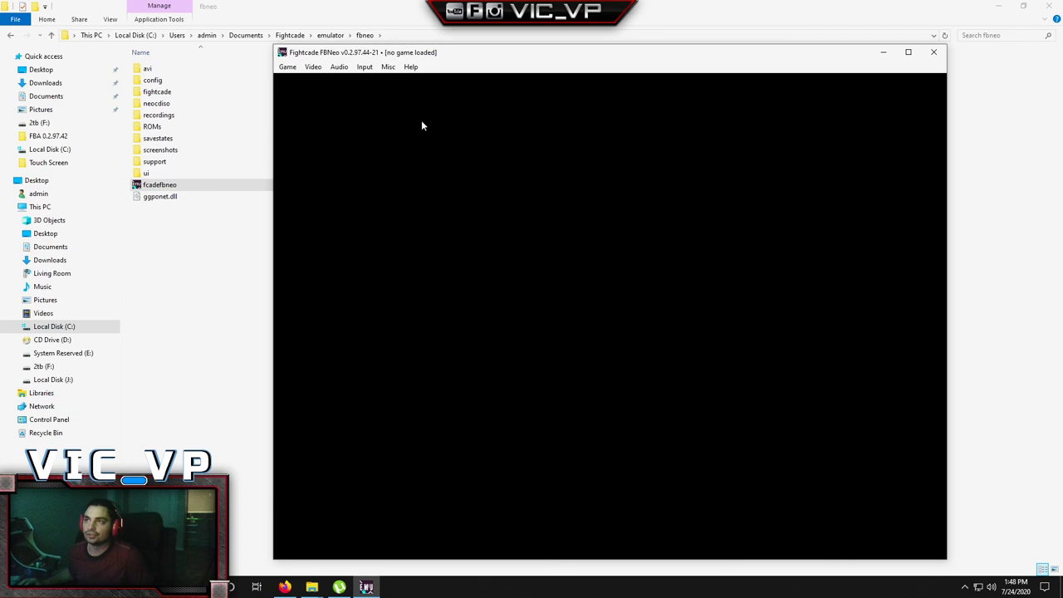
Step: Configure the emulator's ROM paths with Path #1 set to the coleco folder in Documents\Fightcade\emulator\fbneo\ROMs
click(389, 68)
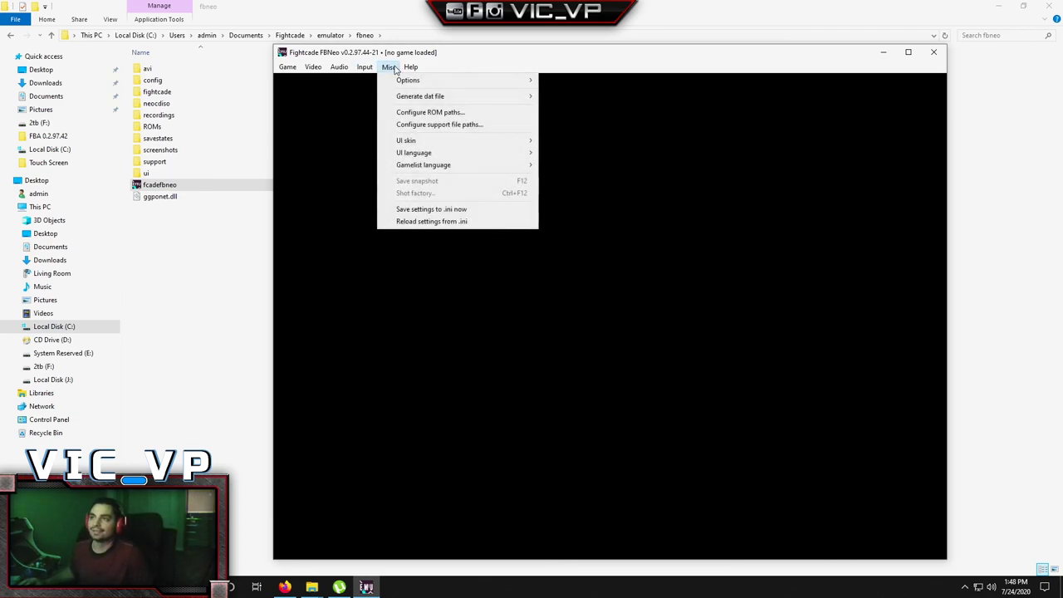
click(429, 113)
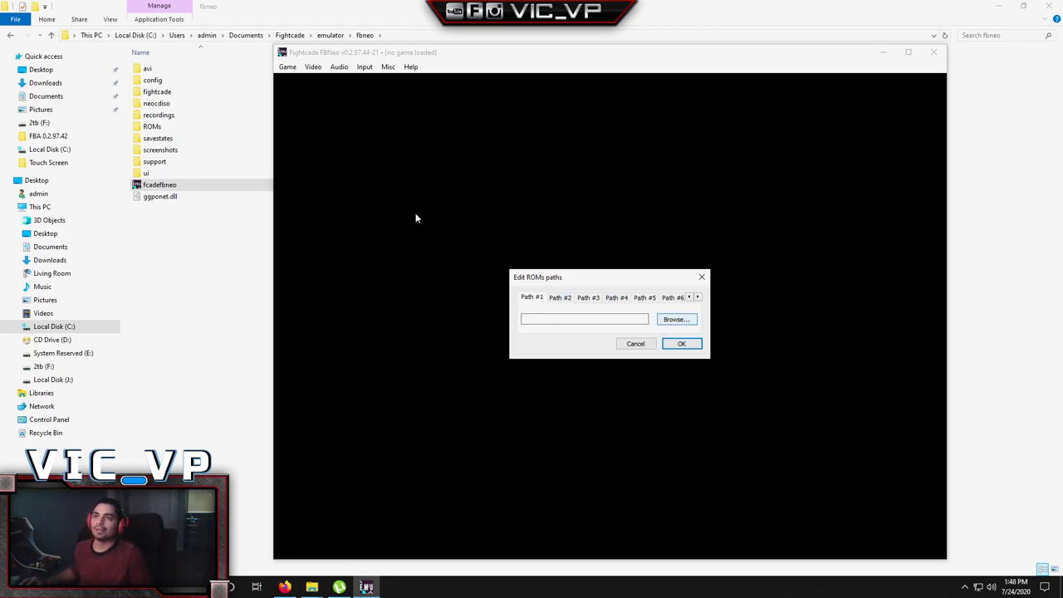
click(671, 320)
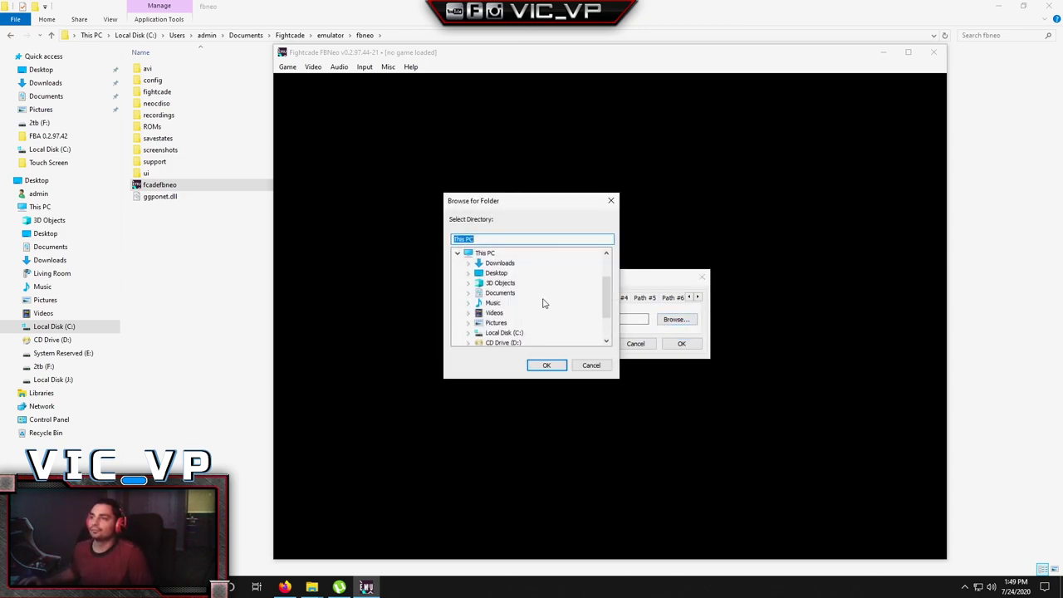
scroll(587, 303, down, 1)
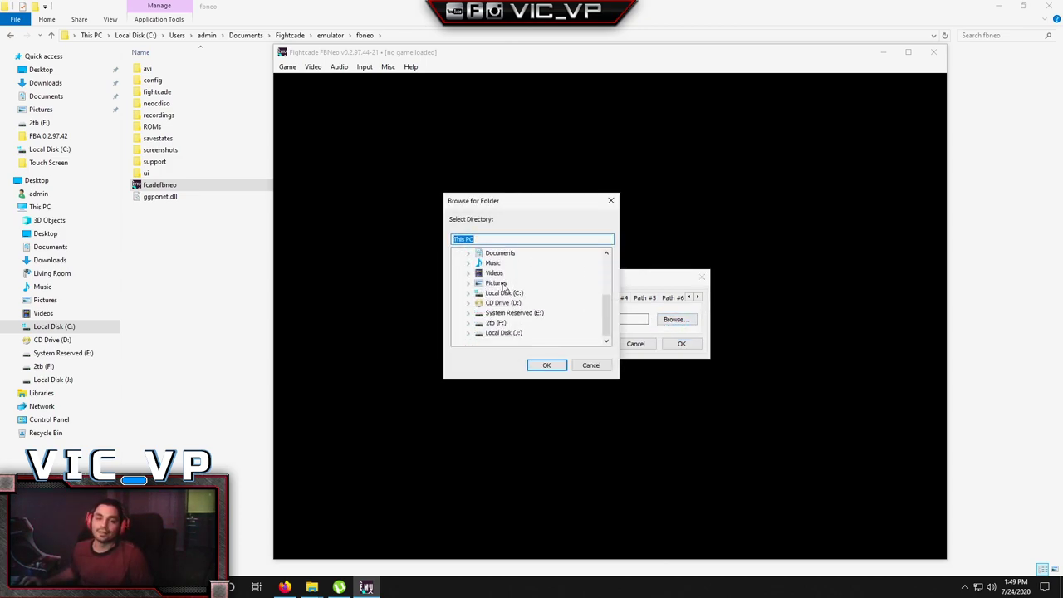
scroll(495, 305, up, 1)
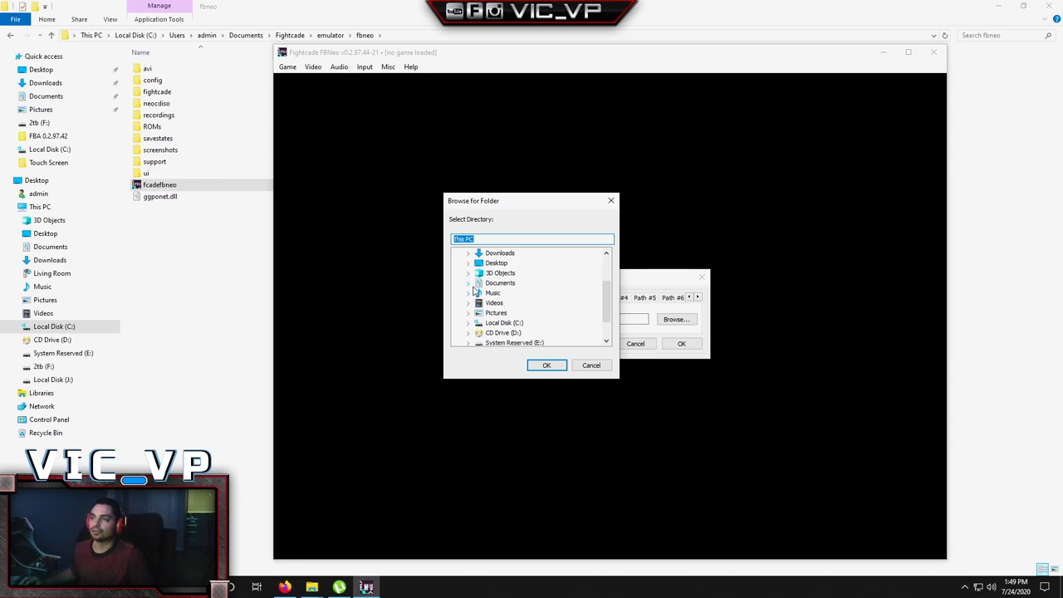
click(470, 285)
scroll(571, 330, down, 1)
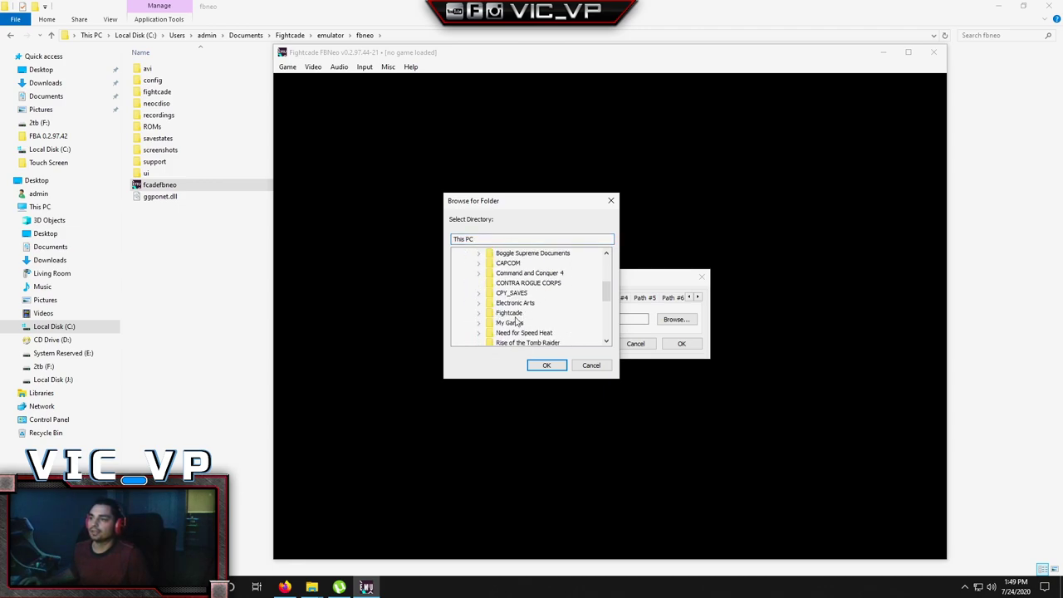
click(478, 313)
scroll(561, 313, down, 1)
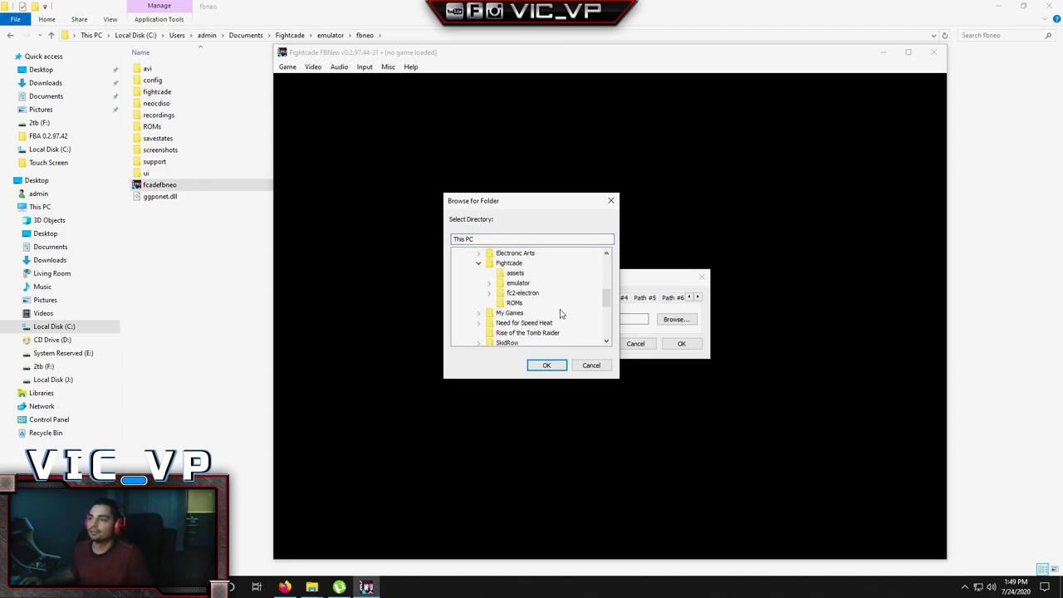
click(489, 284)
click(501, 294)
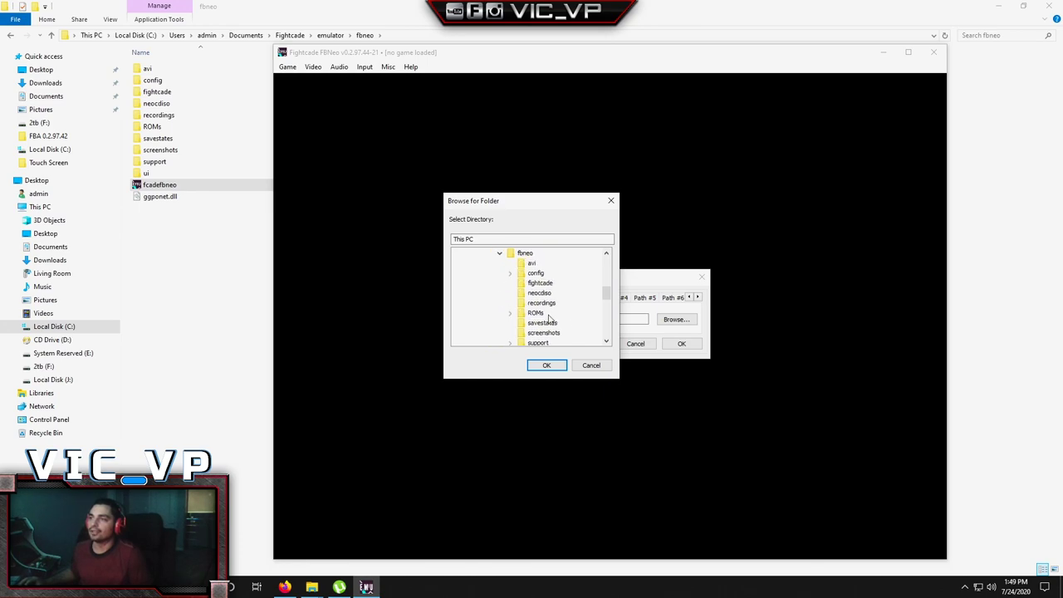
click(511, 315)
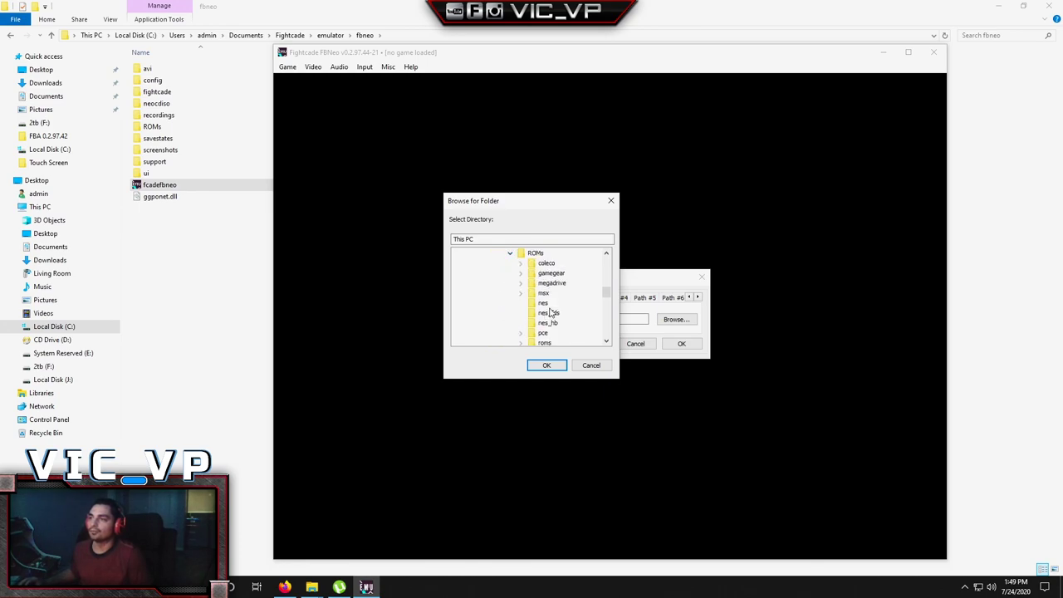
click(547, 264)
click(547, 365)
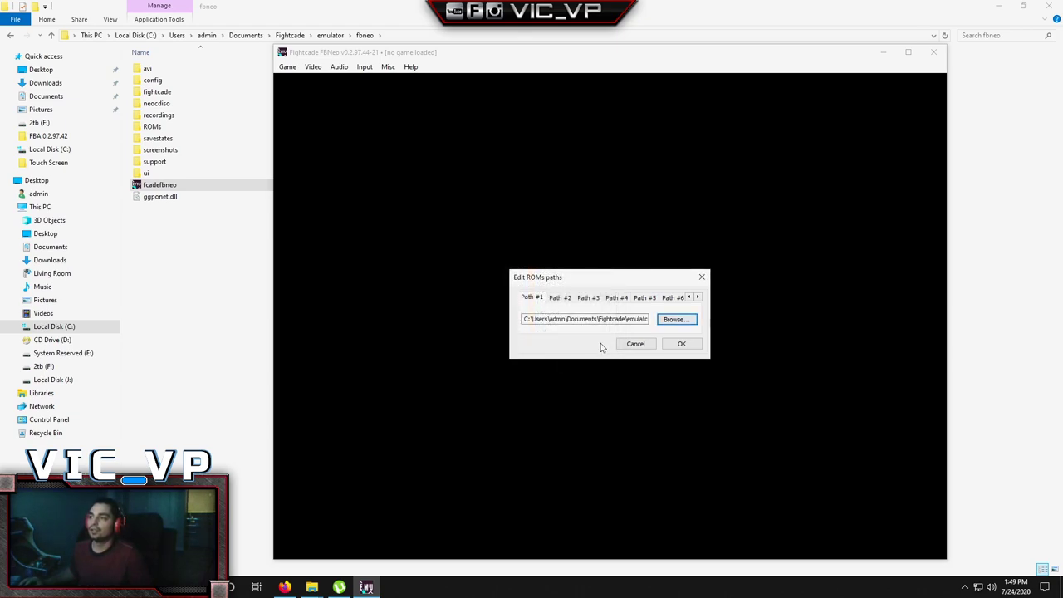
Step: Copy Path #1's directory into Path #2 and remove the coleco ending so it stops at ROMs\
click(601, 318)
double_click(601, 318)
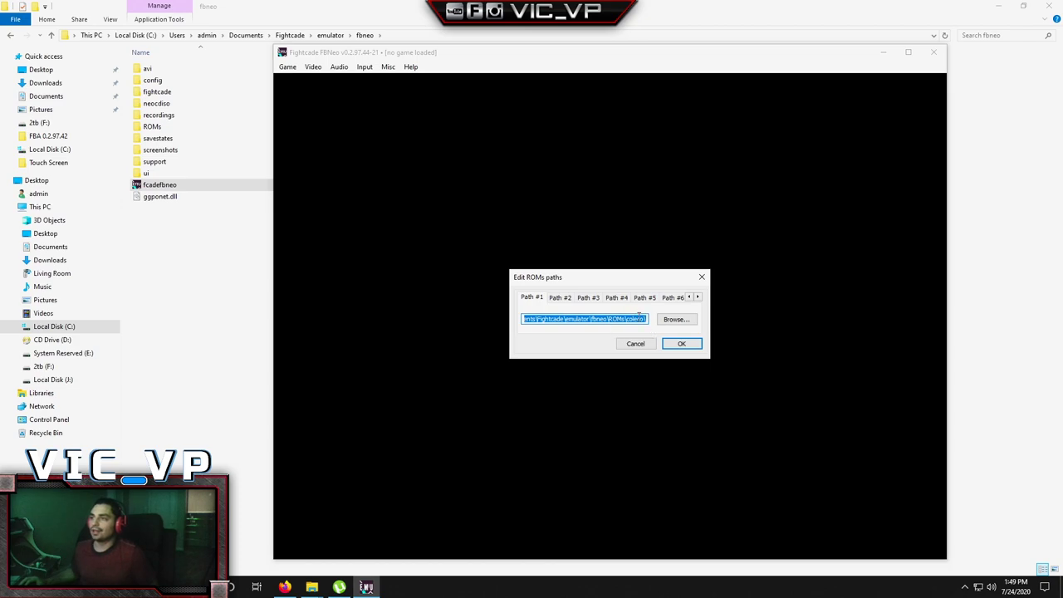
click(560, 298)
text(C:\Users\admin\Documents\Fightcade\emulator\fbneo\ROMs\coleco\)
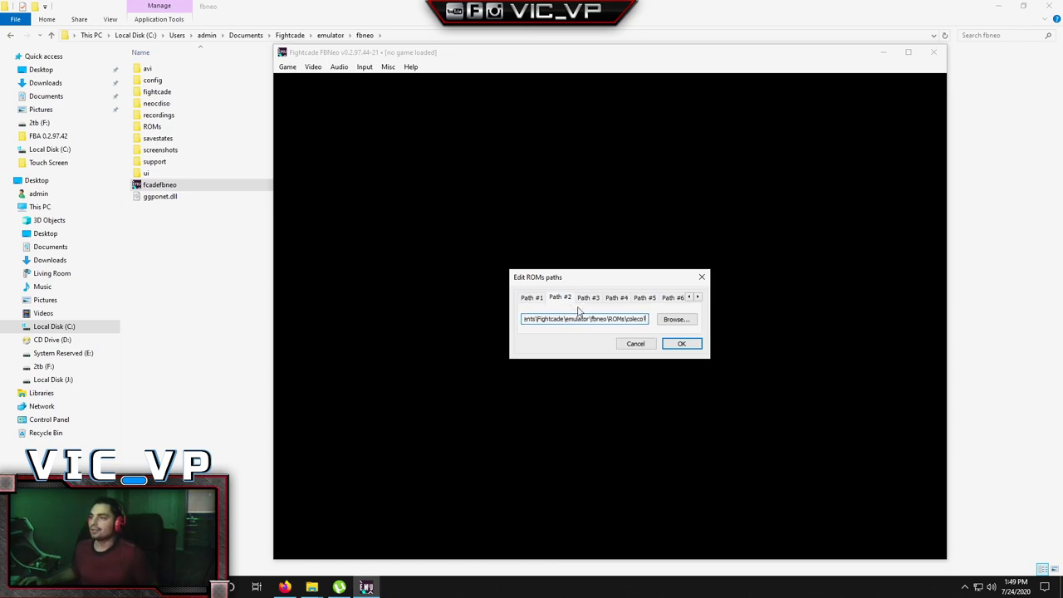
drag(626, 319, 648, 318)
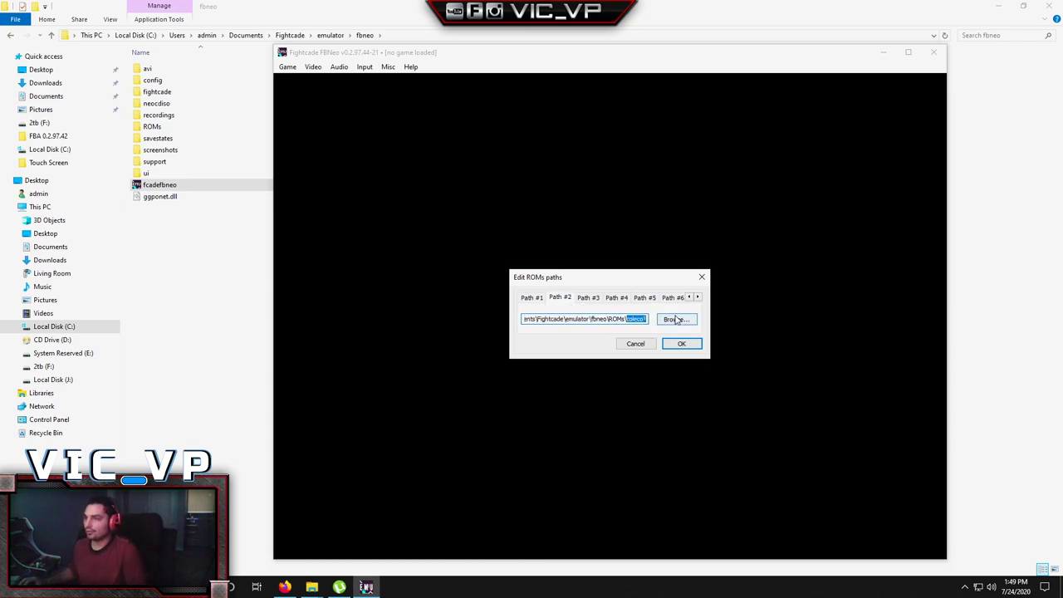
key(BackSpace)
Step: Set Path #2 to the gamegear folder inside Documents\Fightcade\emulator\fbneo\ROMs
click(676, 319)
scroll(567, 296, down, 2)
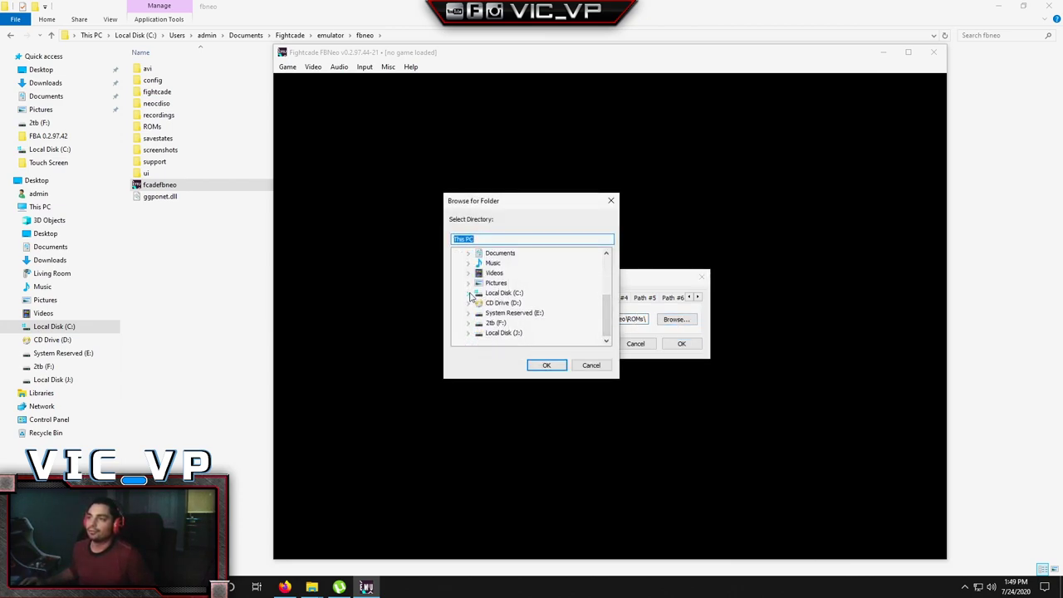
click(467, 255)
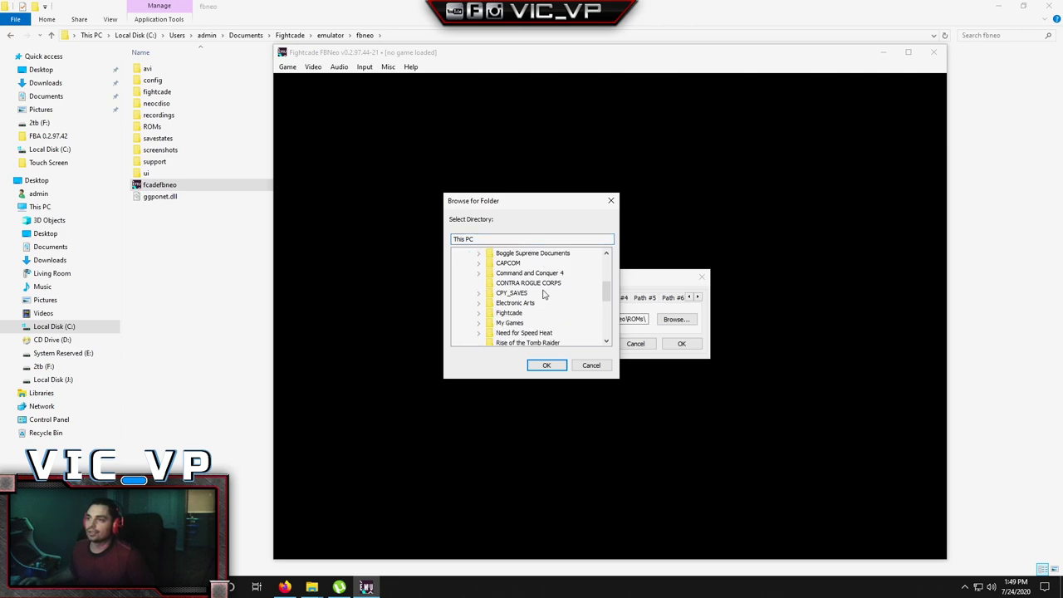
scroll(504, 300, down, 1)
click(478, 283)
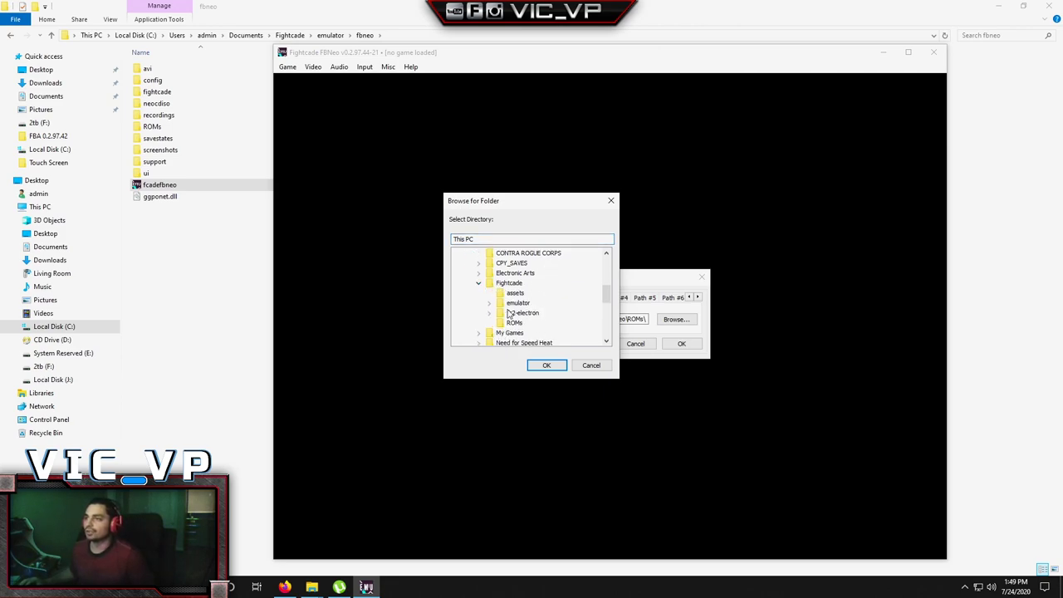
click(490, 306)
scroll(549, 315, down, 1)
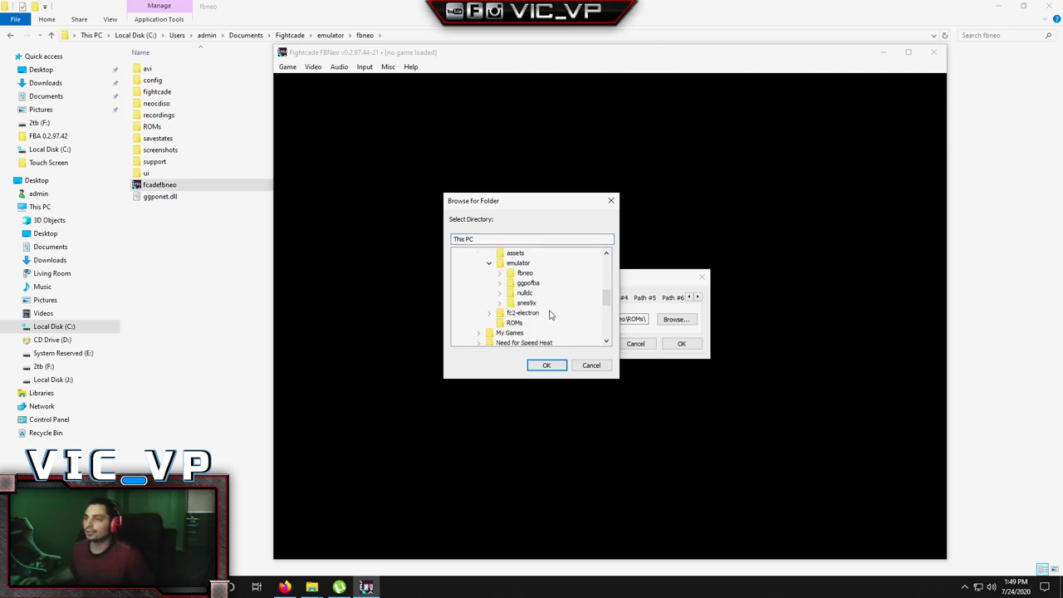
click(500, 275)
click(511, 317)
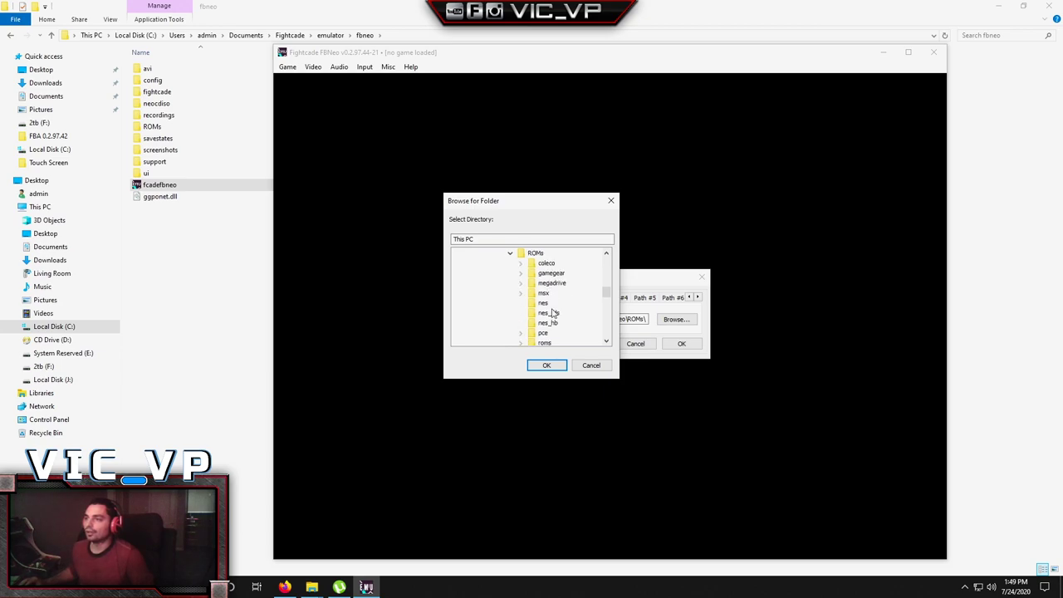
scroll(568, 318, down, 3)
scroll(582, 324, down, 1)
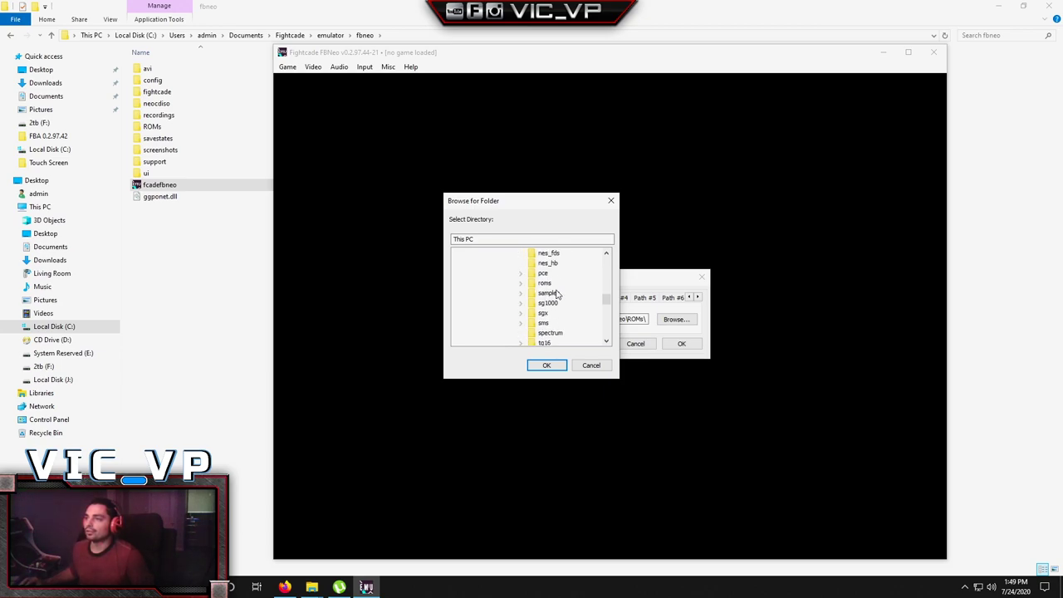
scroll(573, 297, up, 2)
click(552, 273)
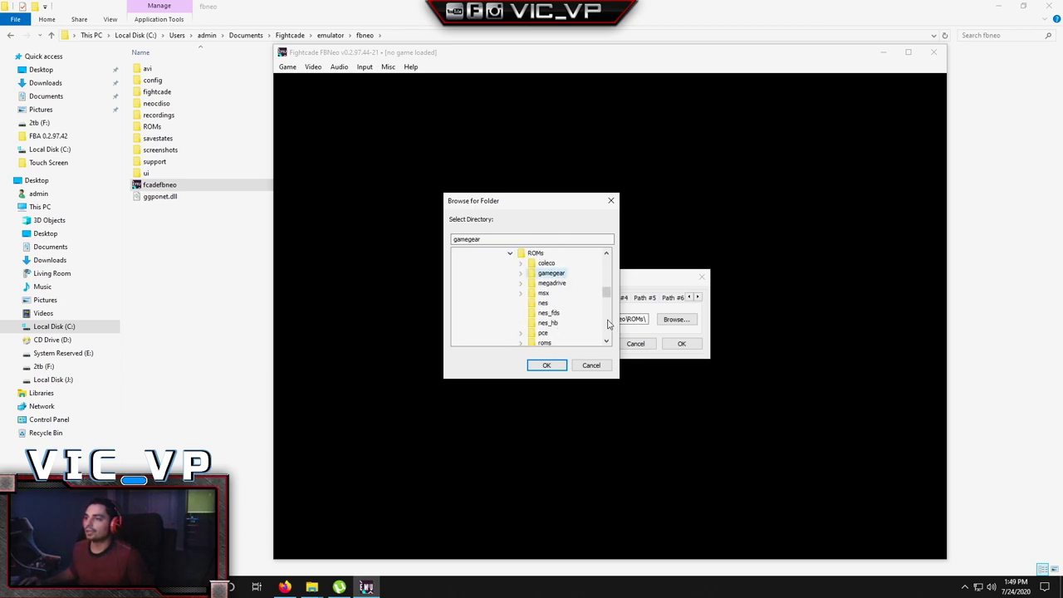
click(546, 366)
Step: Set Path #3 to the roms subfolder inside Documents\Fightcade\emulator\fbneo\ROMs
click(588, 300)
click(676, 319)
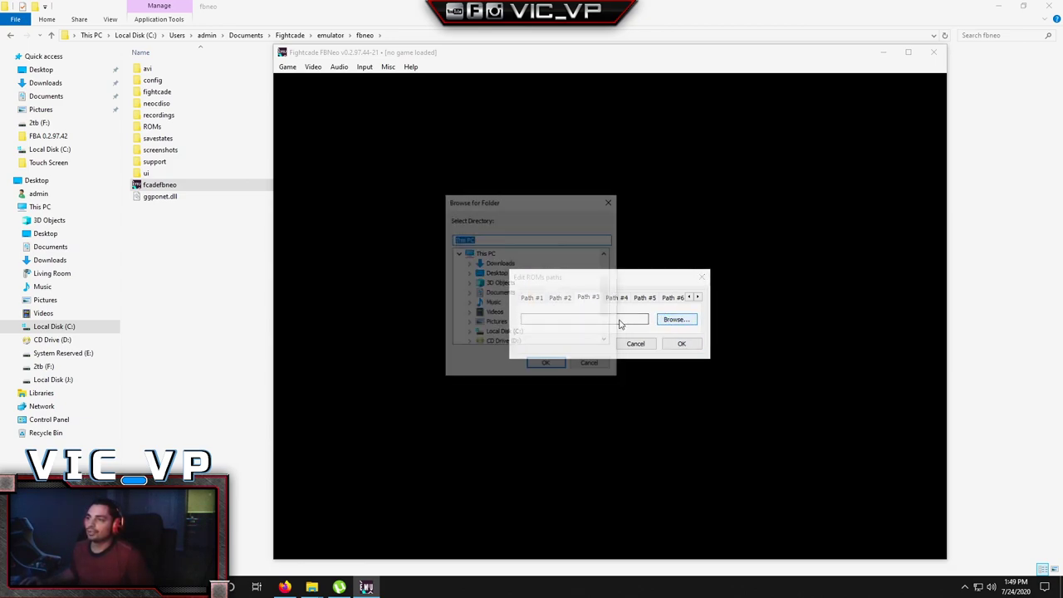
scroll(513, 312, down, 1)
scroll(513, 311, up, 3)
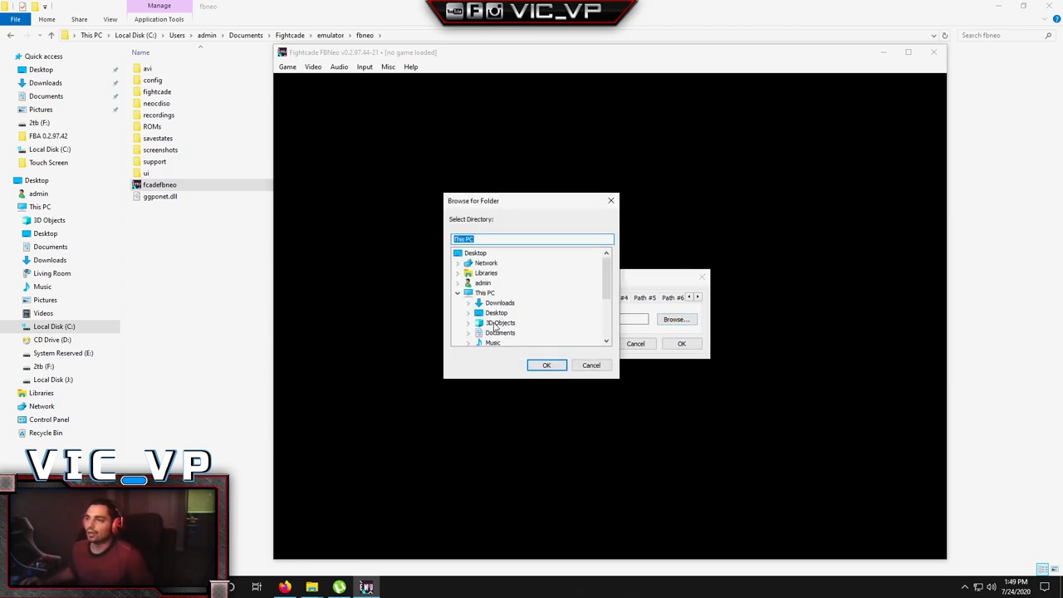
click(497, 334)
click(471, 333)
scroll(542, 318, down, 2)
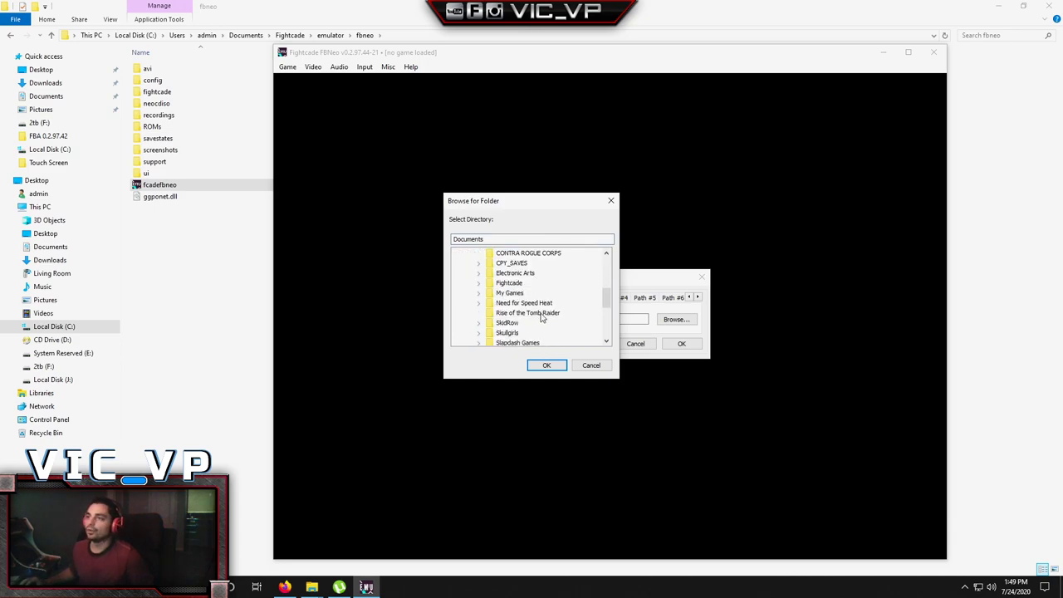
click(478, 283)
scroll(518, 298, down, 1)
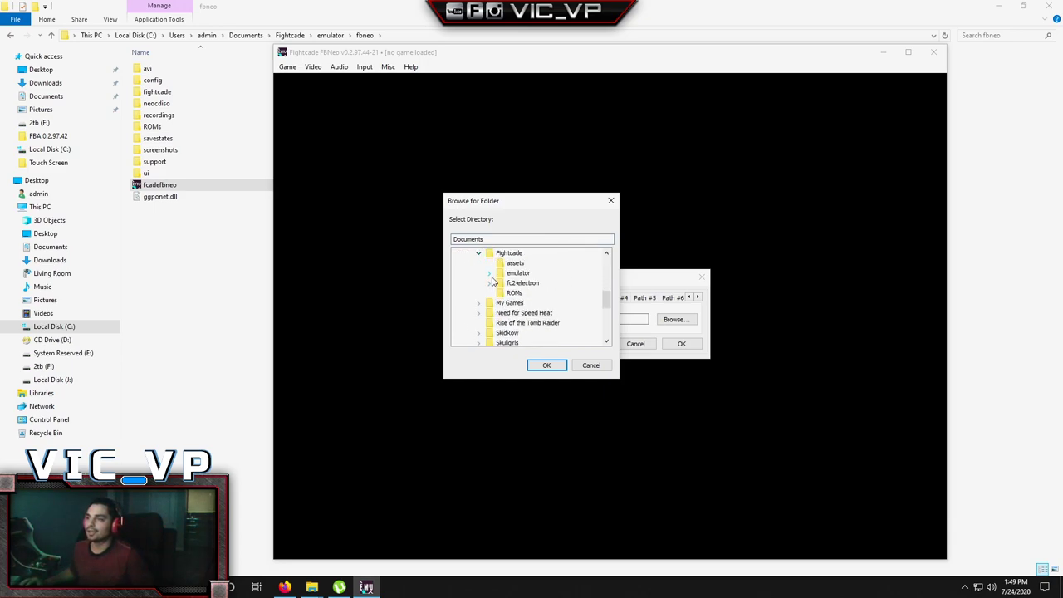
click(490, 274)
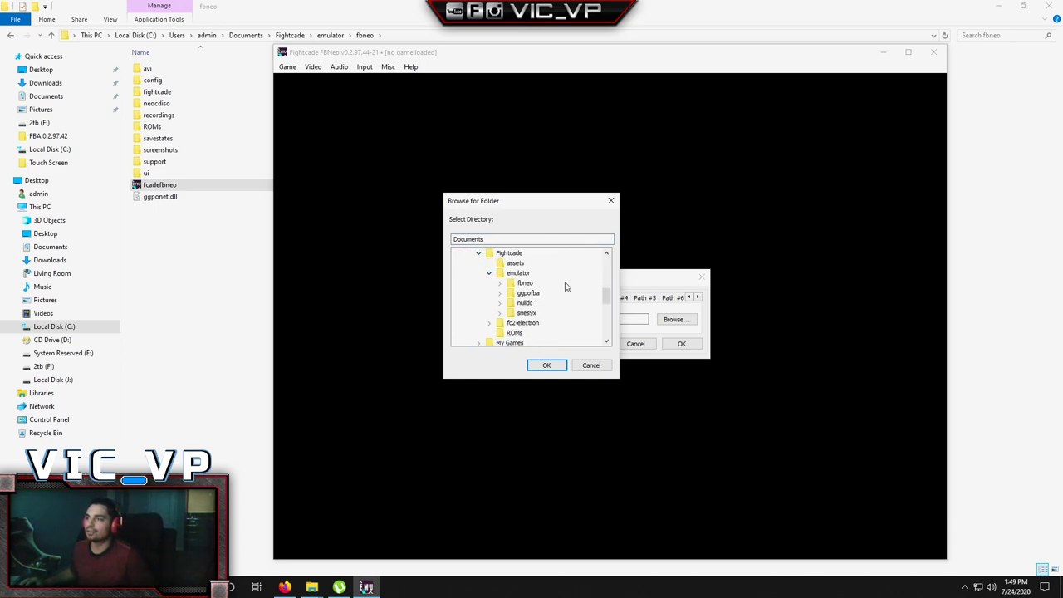
click(499, 283)
scroll(505, 289, down, 1)
click(510, 283)
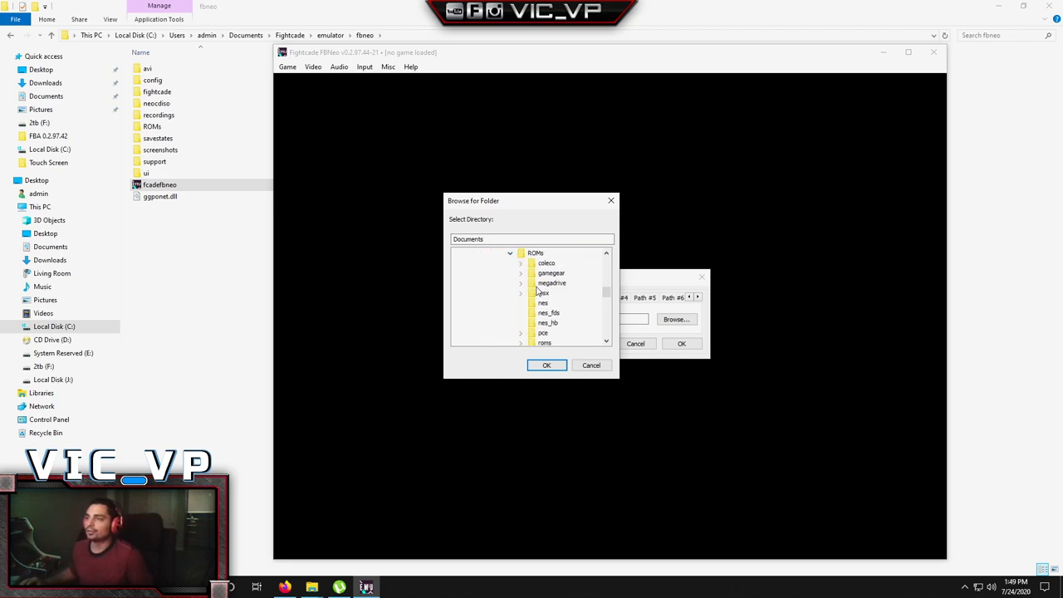
scroll(561, 305, down, 2)
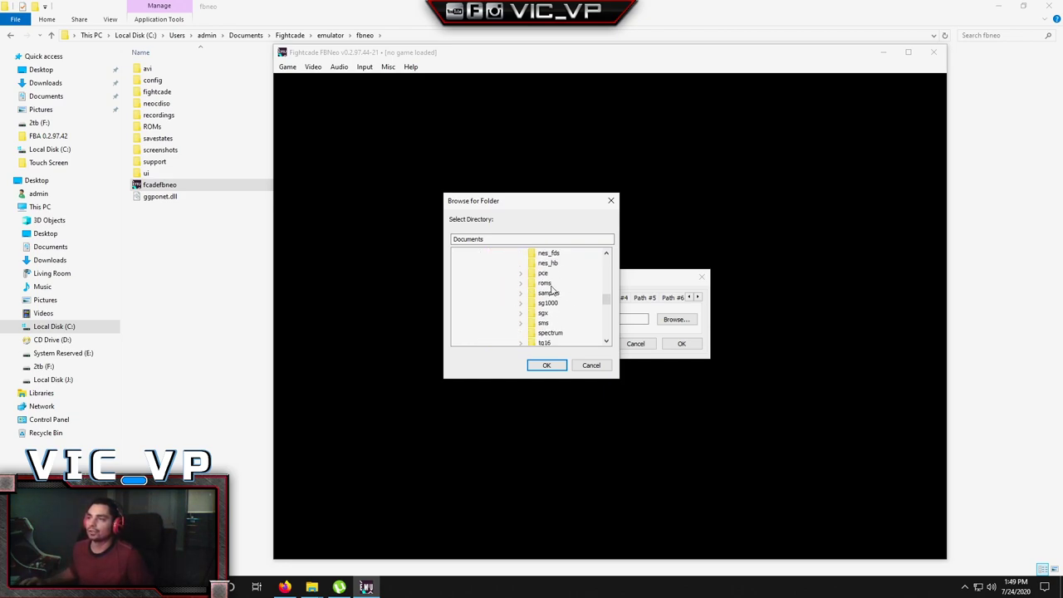
click(545, 283)
click(541, 365)
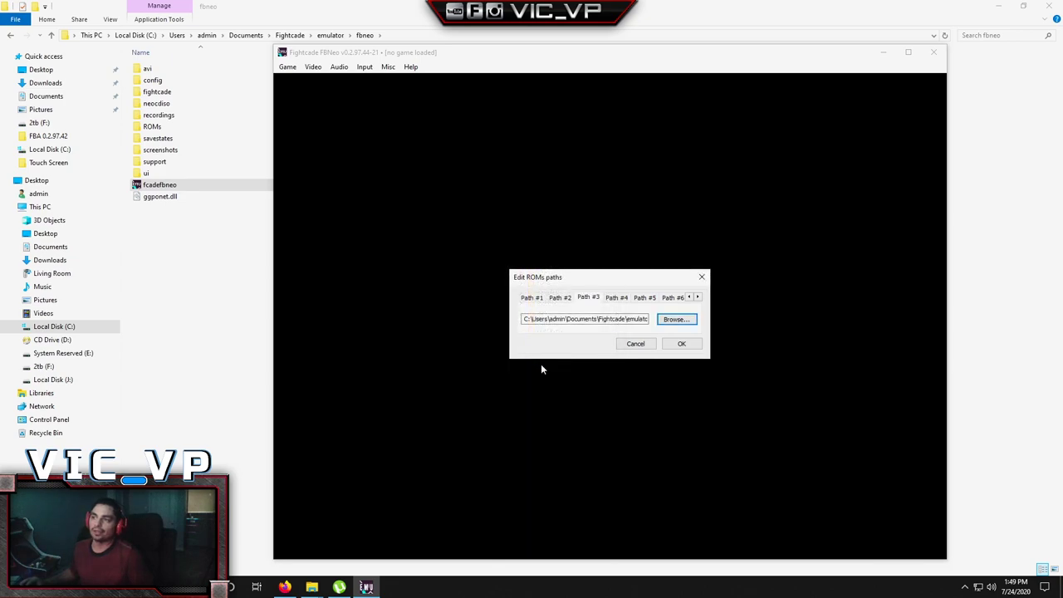
Step: Look through the remaining ROM paths from Path #4 onward and examine the directory entered for Path #20
click(616, 297)
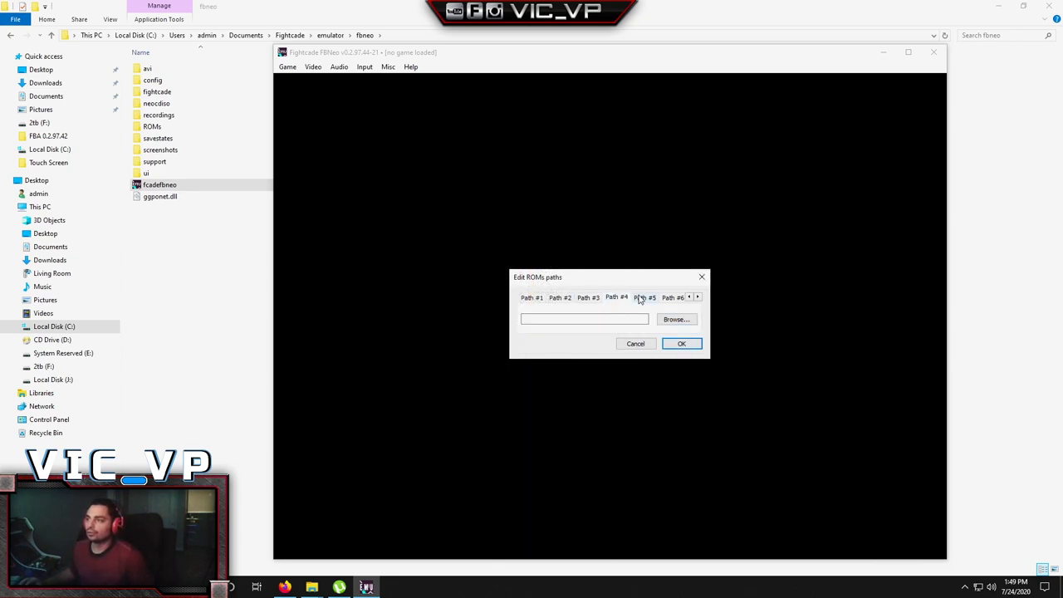
click(644, 297)
click(696, 297)
click(696, 297)
click(696, 297)
click(696, 297)
click(696, 297)
click(696, 297)
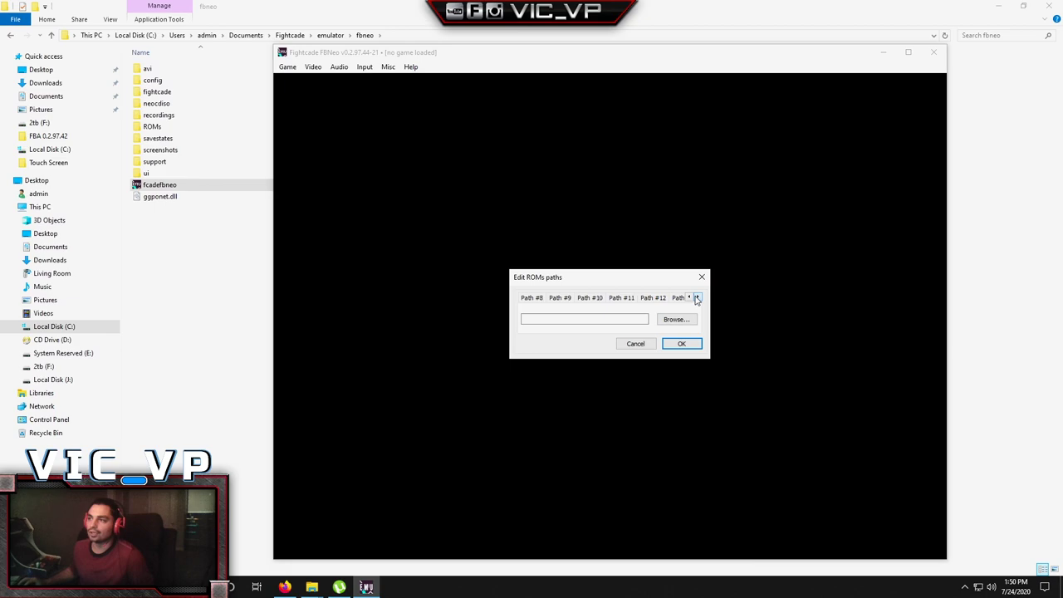
click(696, 298)
click(696, 298)
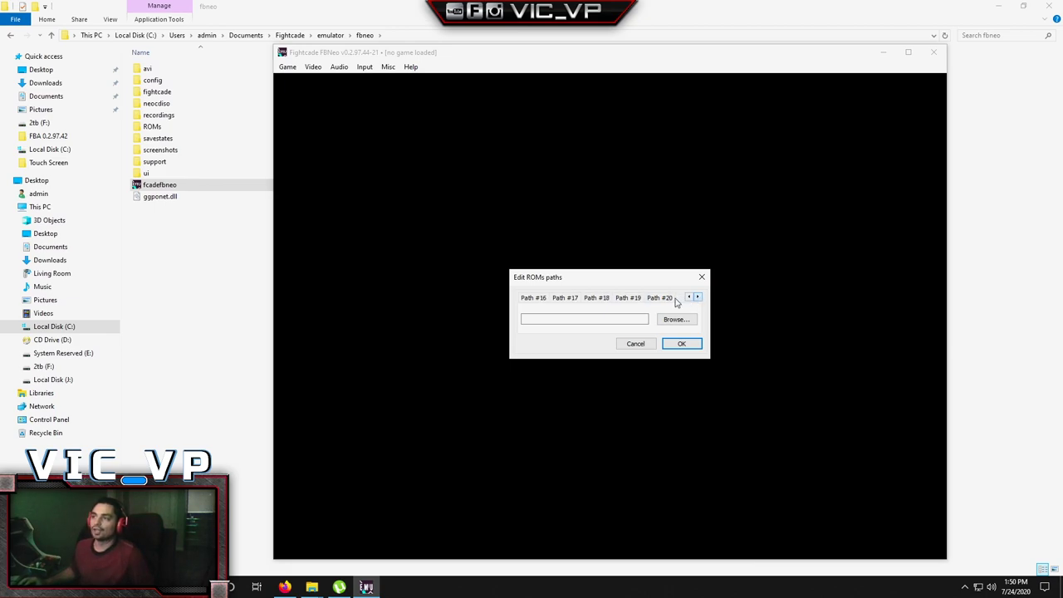
click(671, 299)
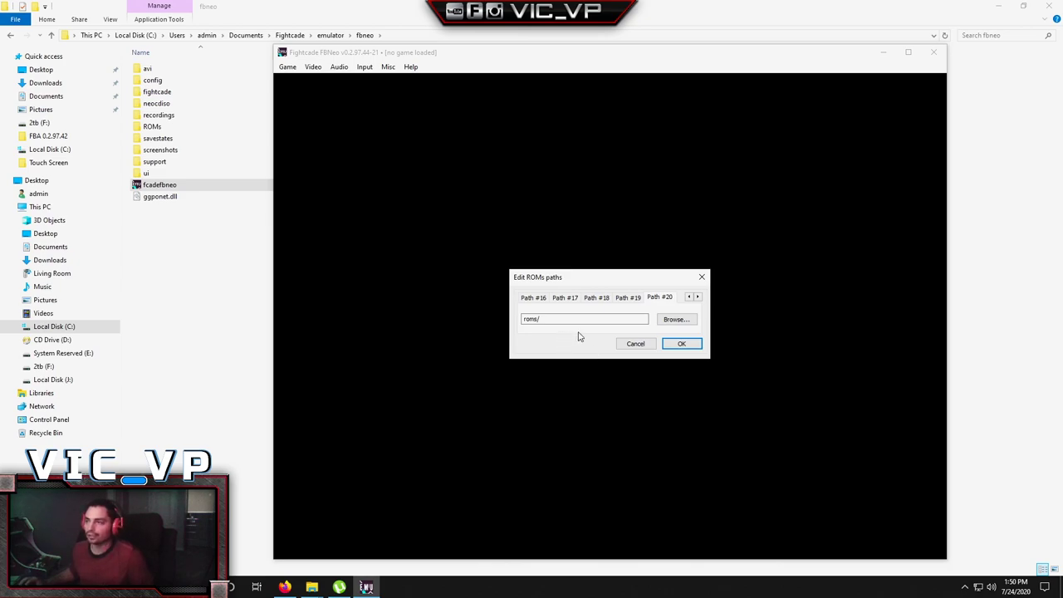
click(541, 319)
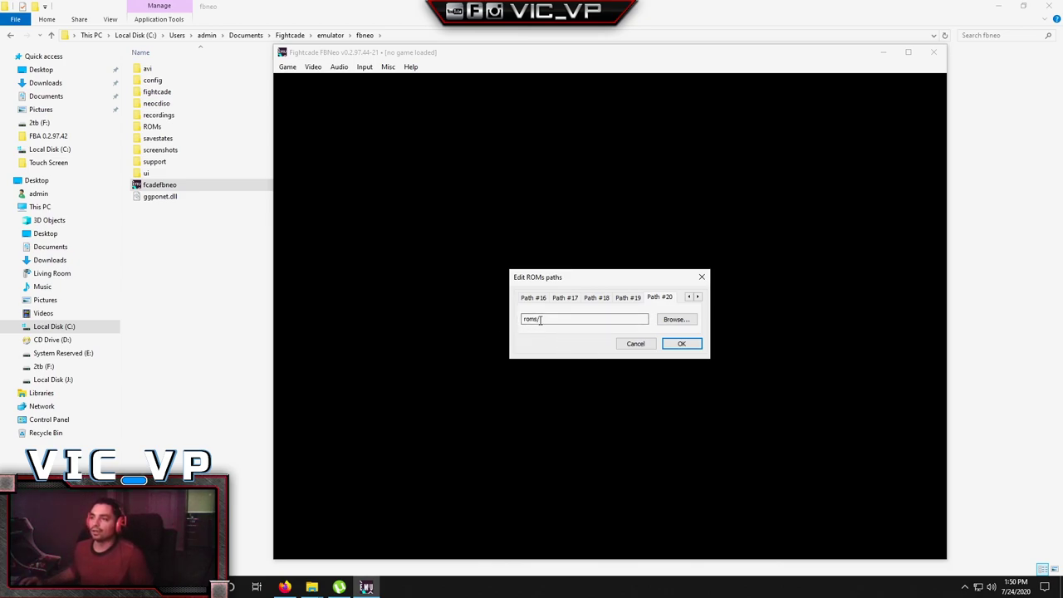
Step: Return to Path #2 and save the edited ROM paths
click(689, 297)
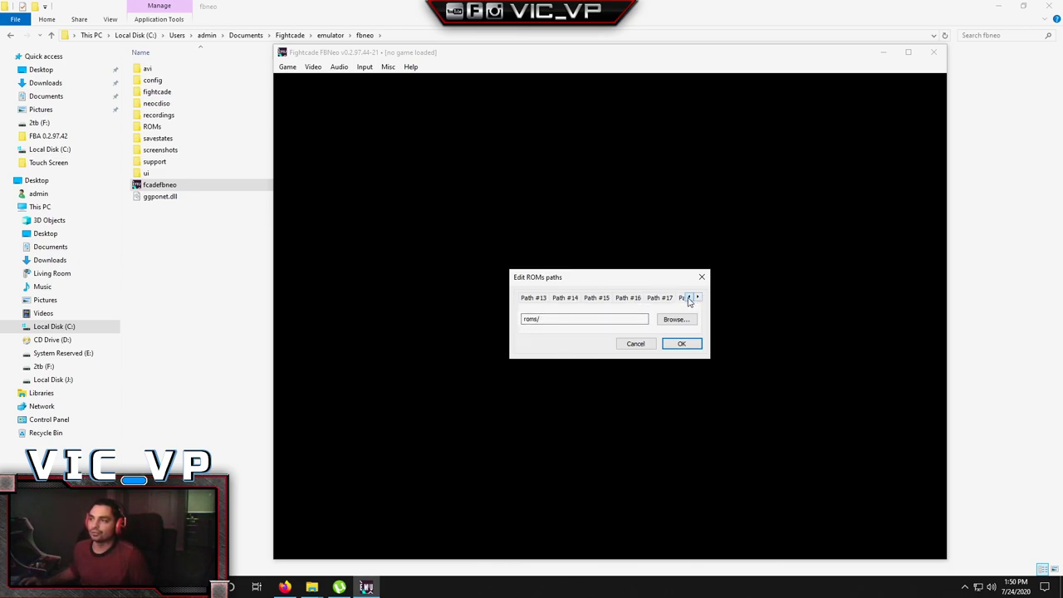
click(688, 296)
click(689, 297)
click(689, 297)
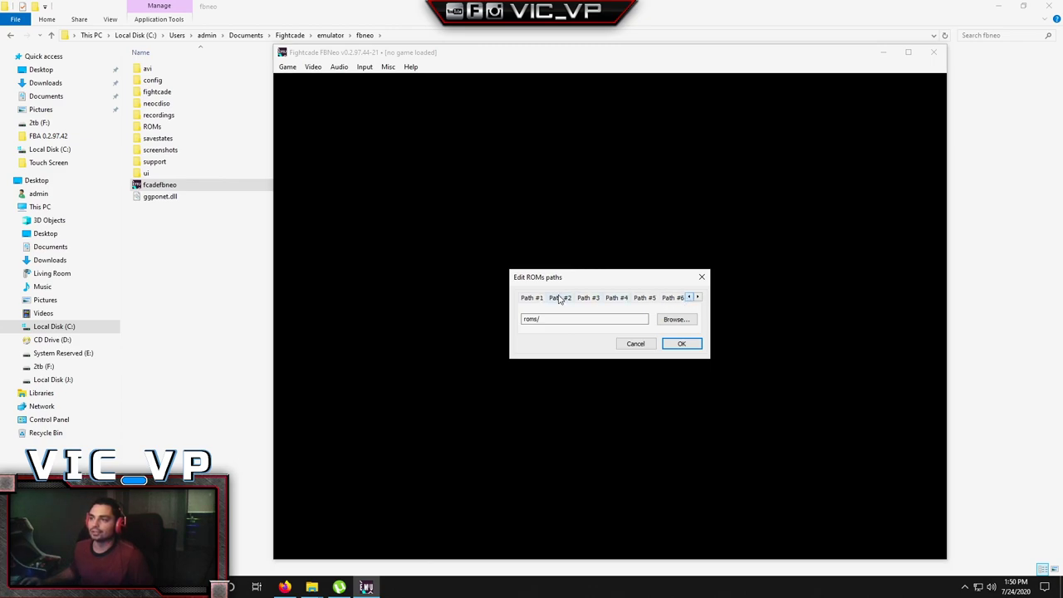
click(560, 298)
click(678, 346)
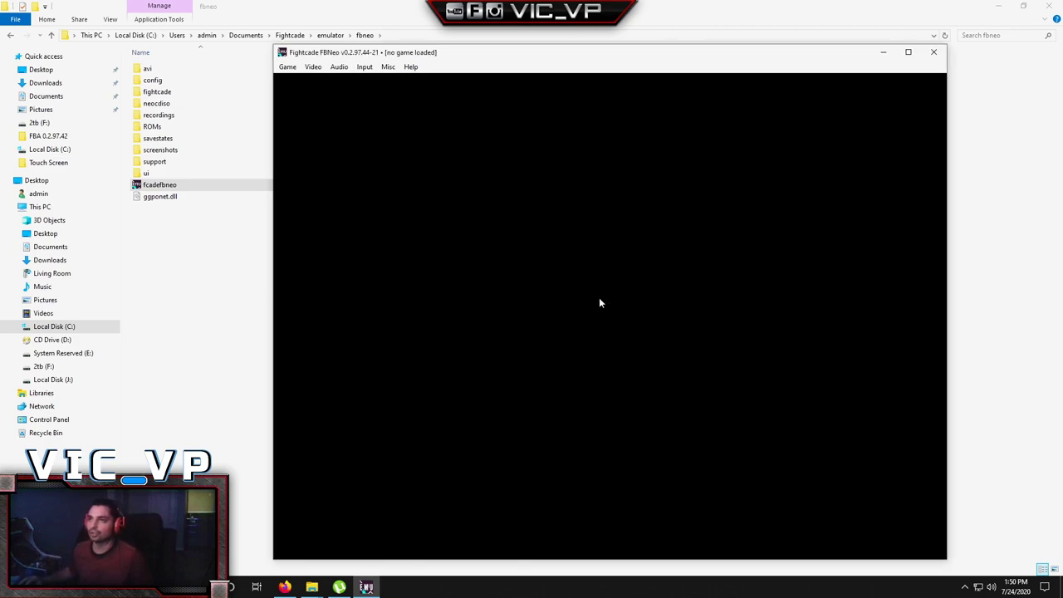
Step: Open the game selection list and turn on Show available
click(288, 66)
click(316, 82)
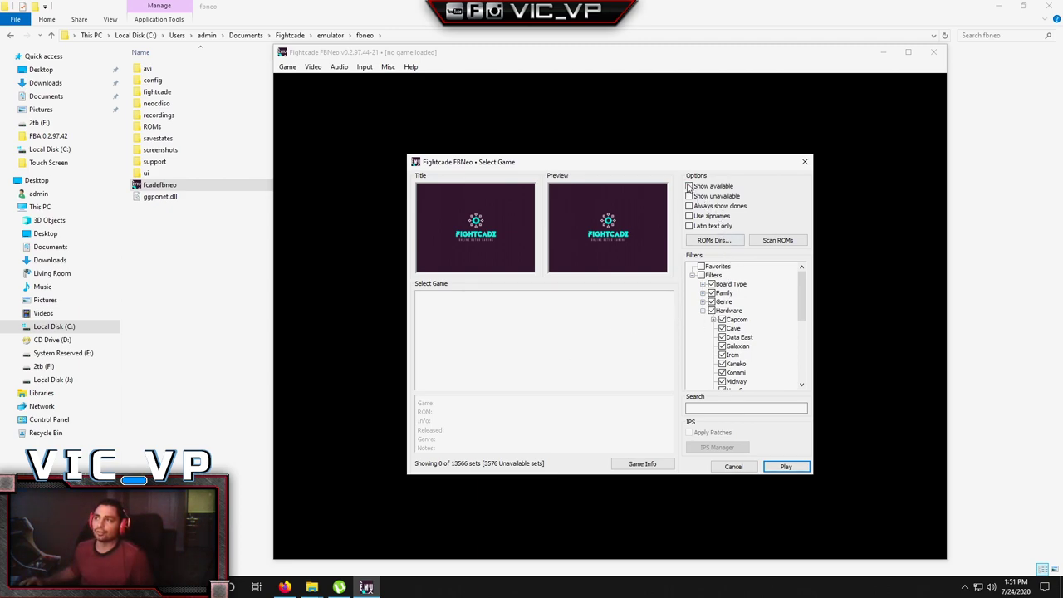
click(689, 186)
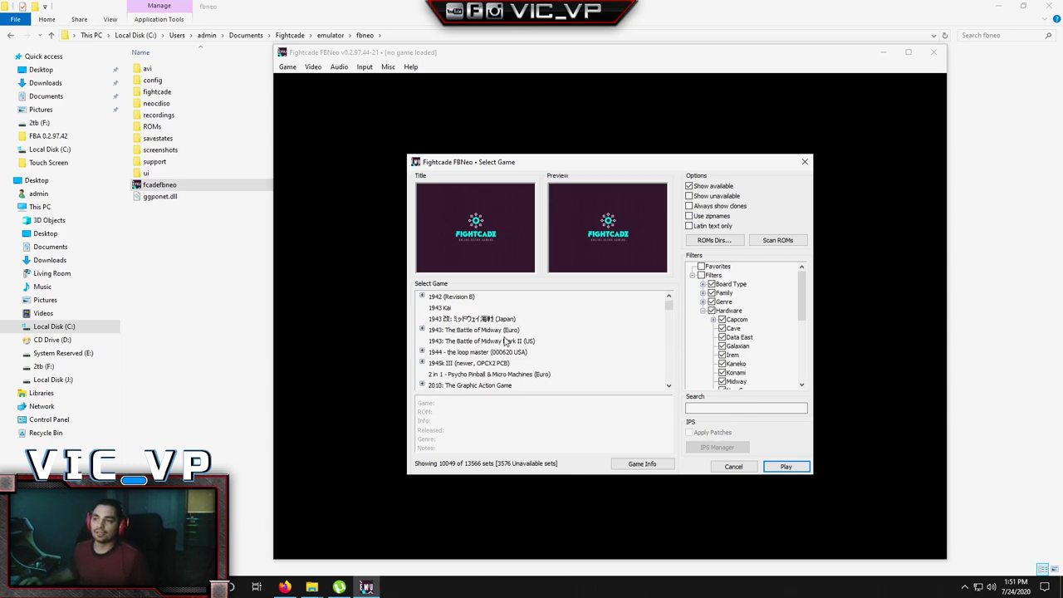
Step: Search the game list for "metal slug" and load Metal Slug - Super Vehicle-001
click(712, 406)
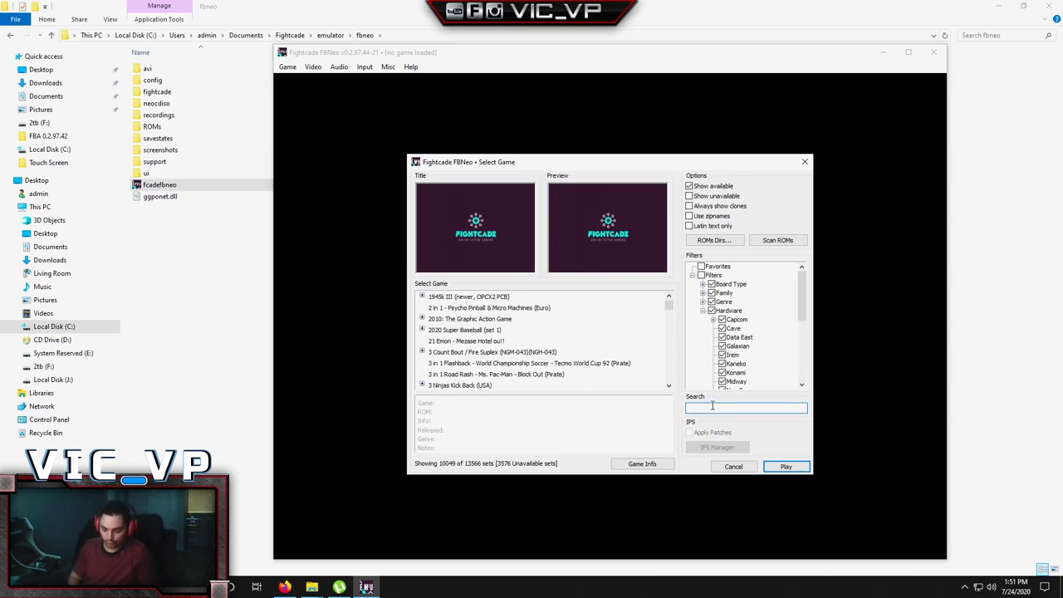
text(metal)
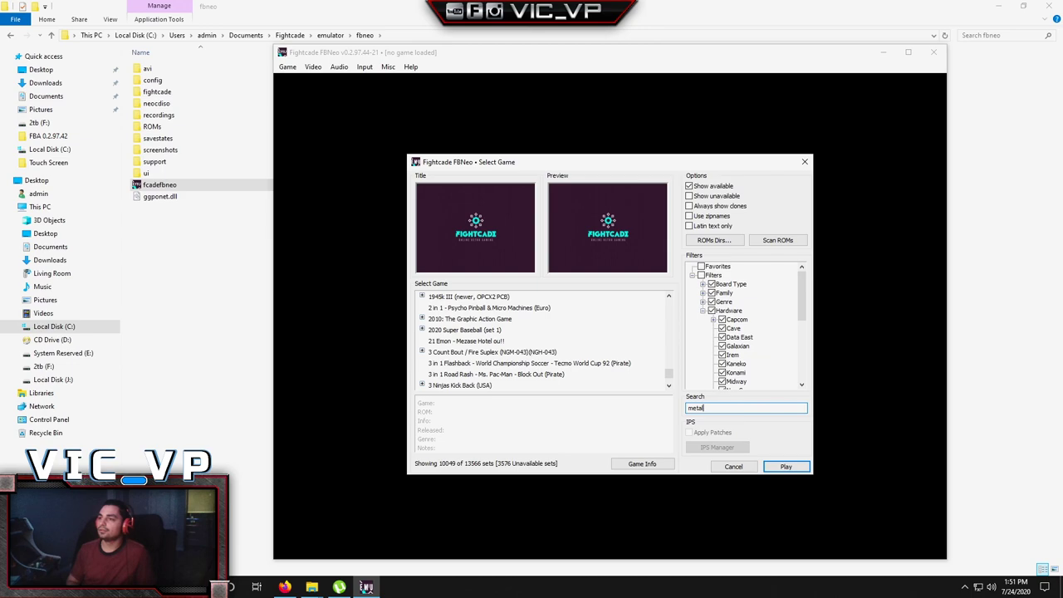
text( slu)
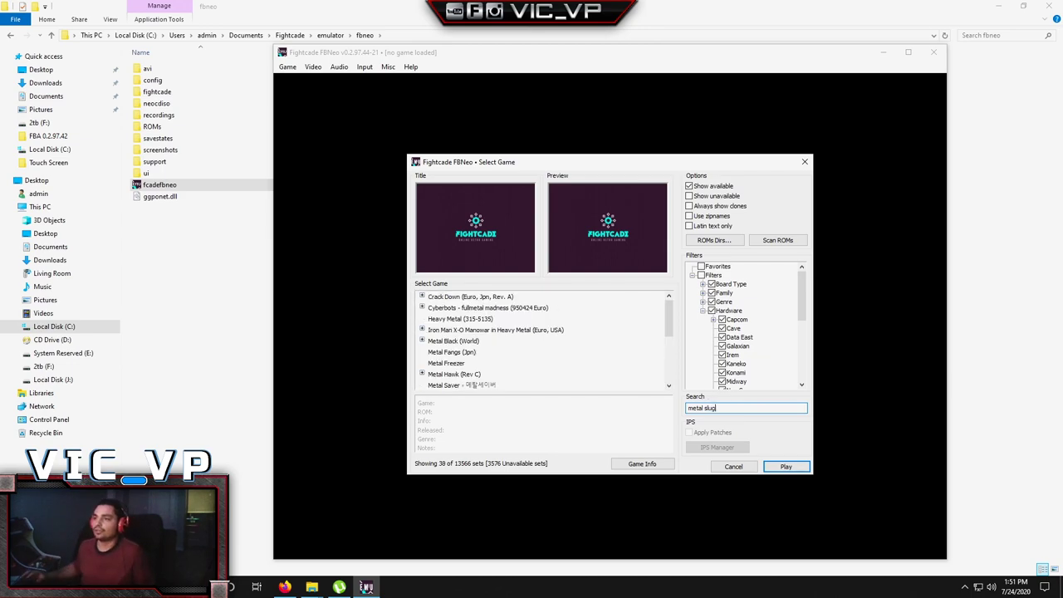
text(g)
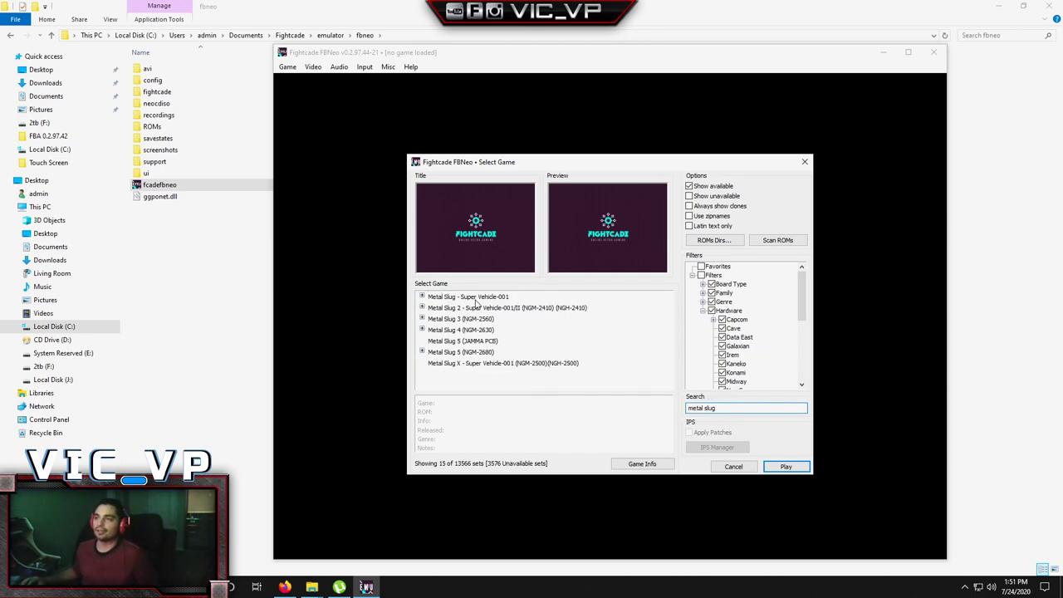
double_click(473, 297)
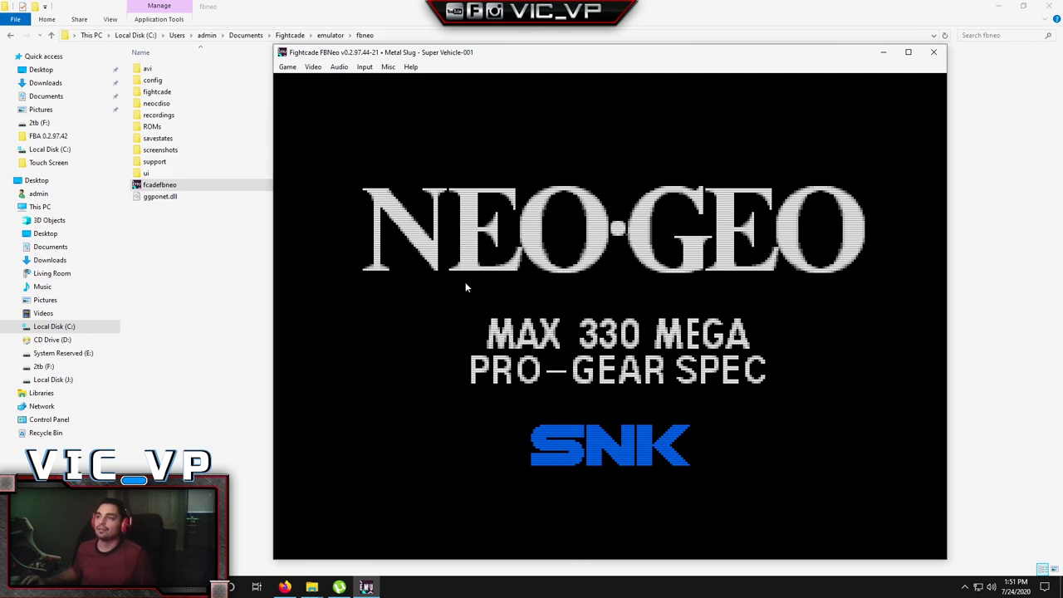
Step: Examine the Player 1 control assignments in the game input mapping and close it without changes
click(363, 67)
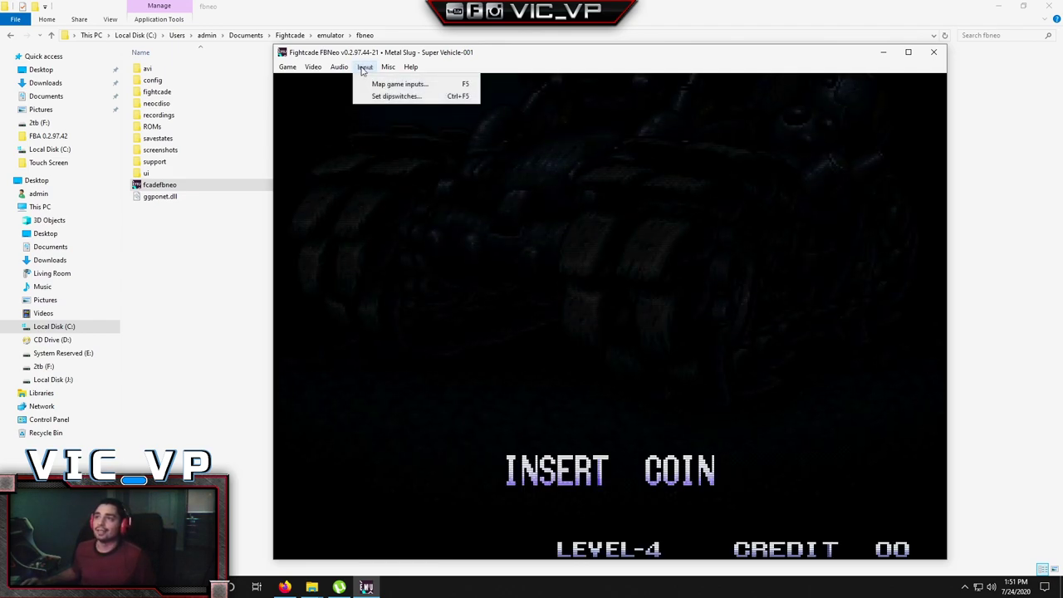
click(399, 84)
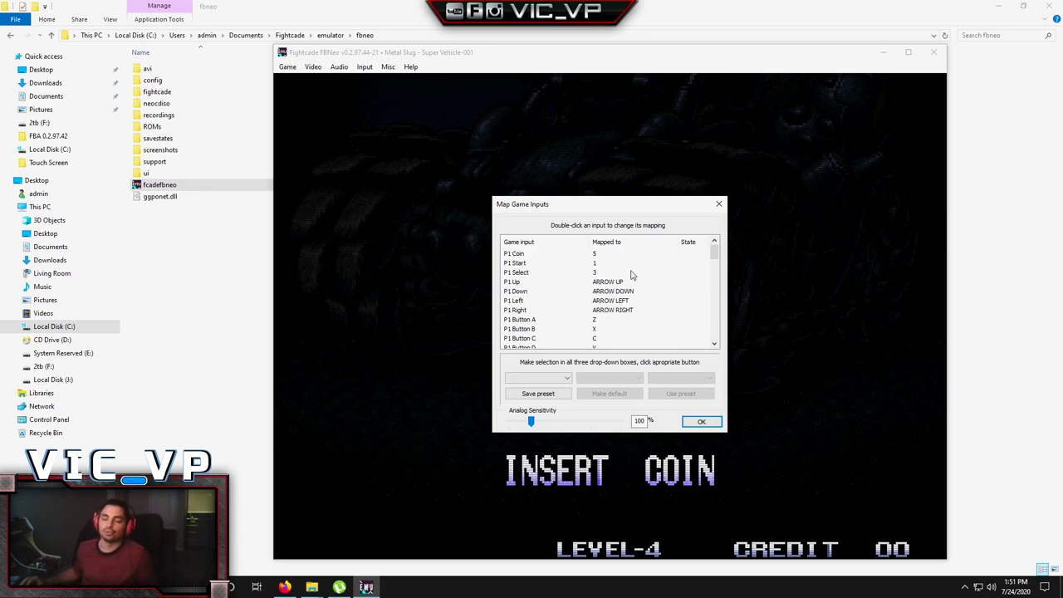
click(719, 204)
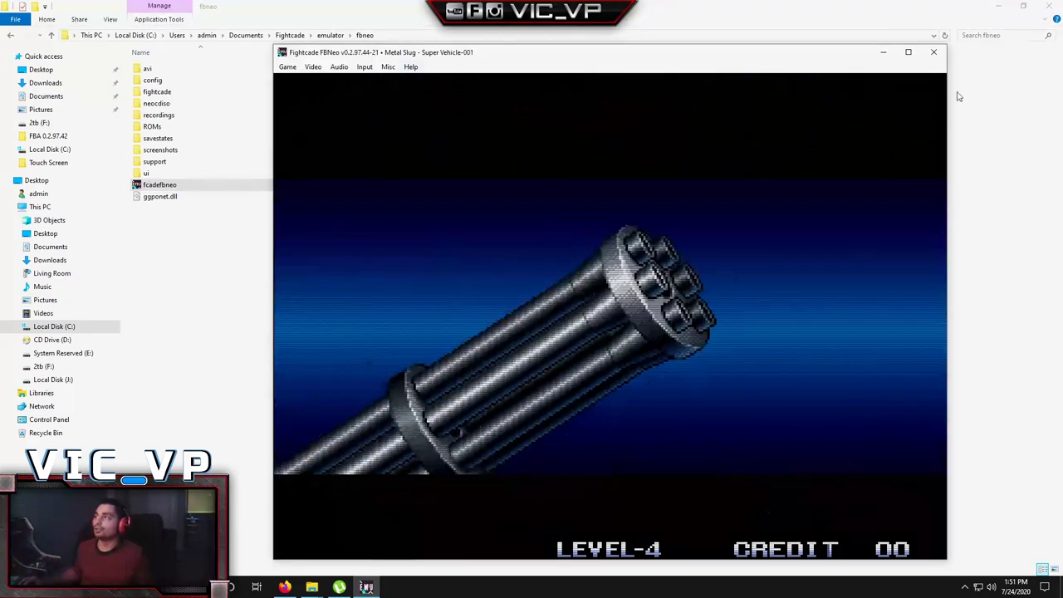
Step: Close the emulator and go back to the fbneo ROMs folder in File Explorer
click(933, 52)
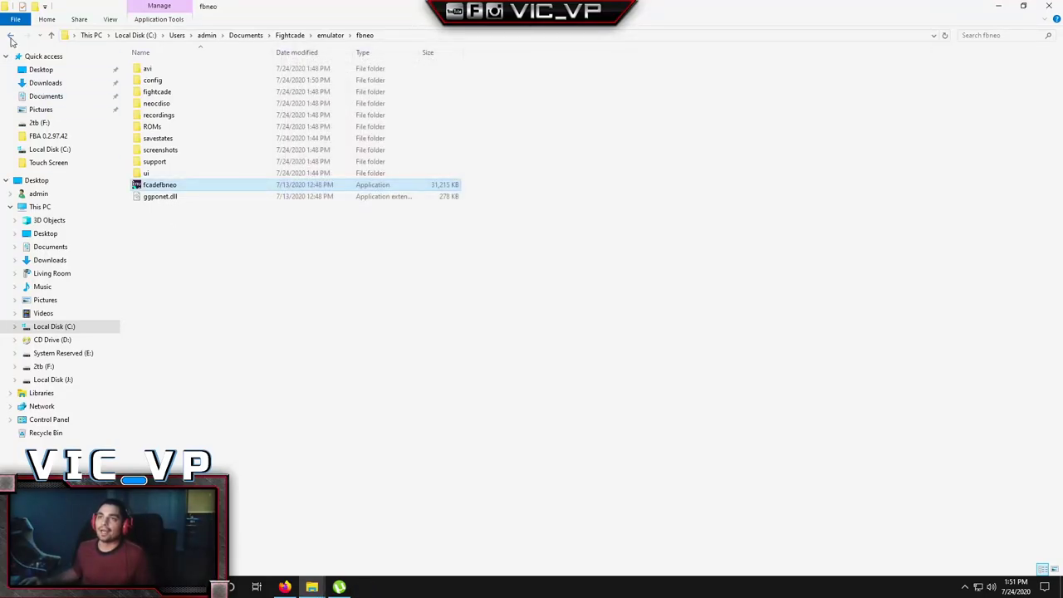
click(11, 37)
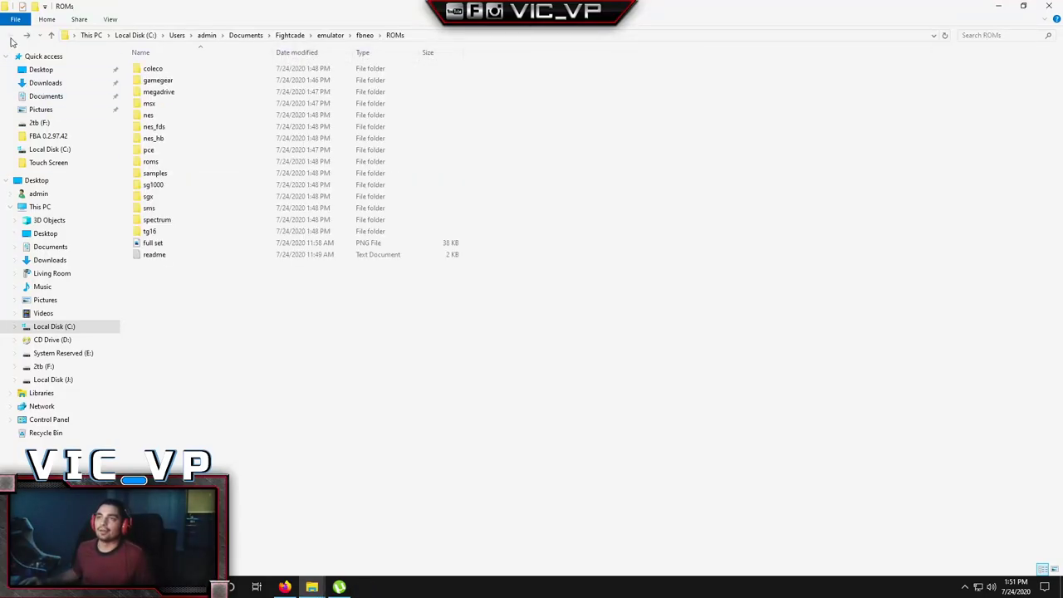
Step: Go to the Fightcade folder in File Explorer, launch Fightcade2, and relaunch it from the folder to run the updater
click(290, 35)
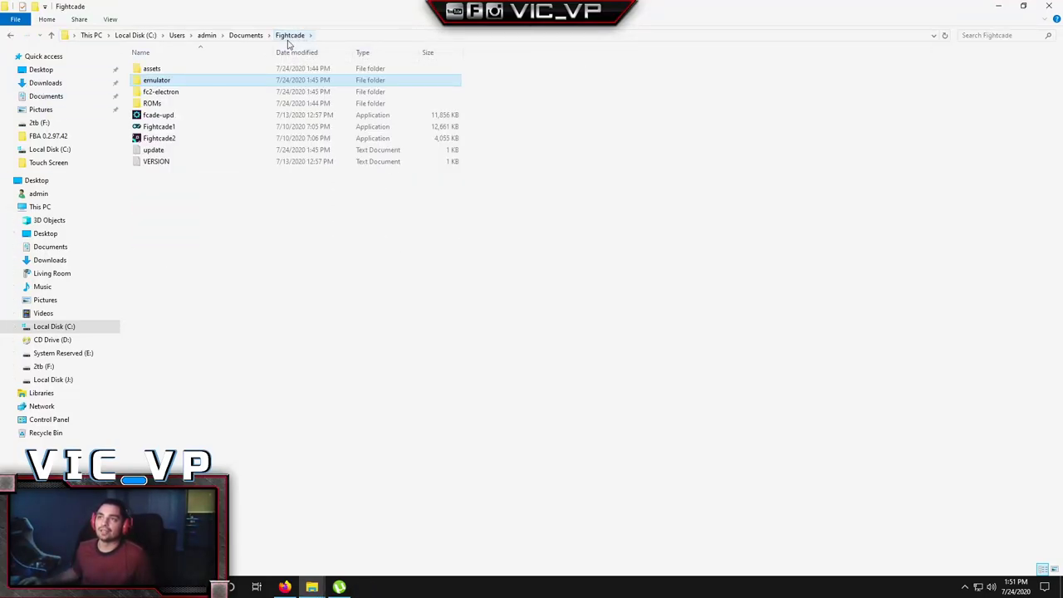
double_click(162, 139)
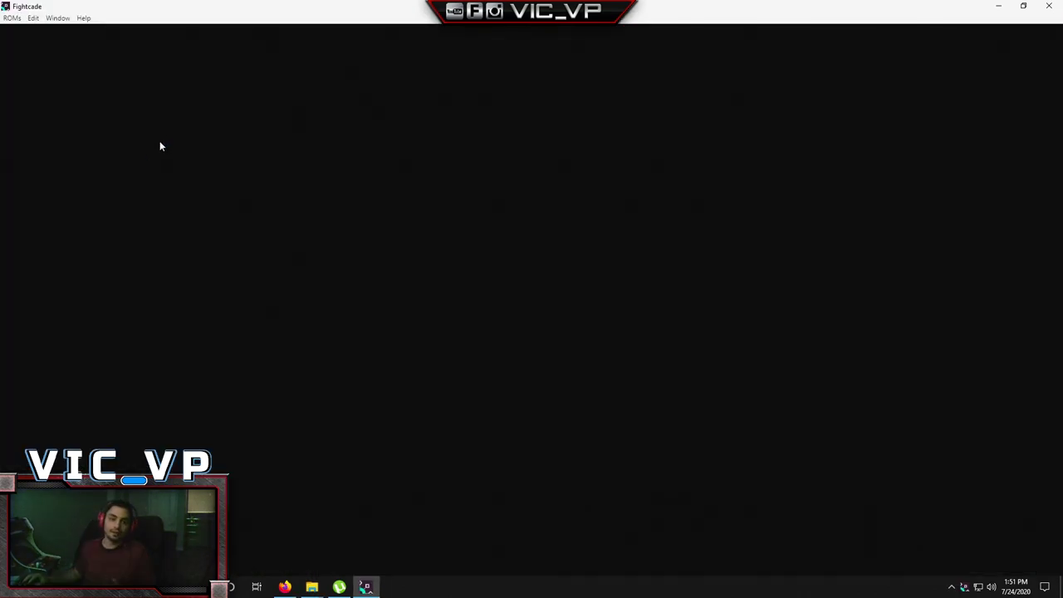
mouse_move(309, 586)
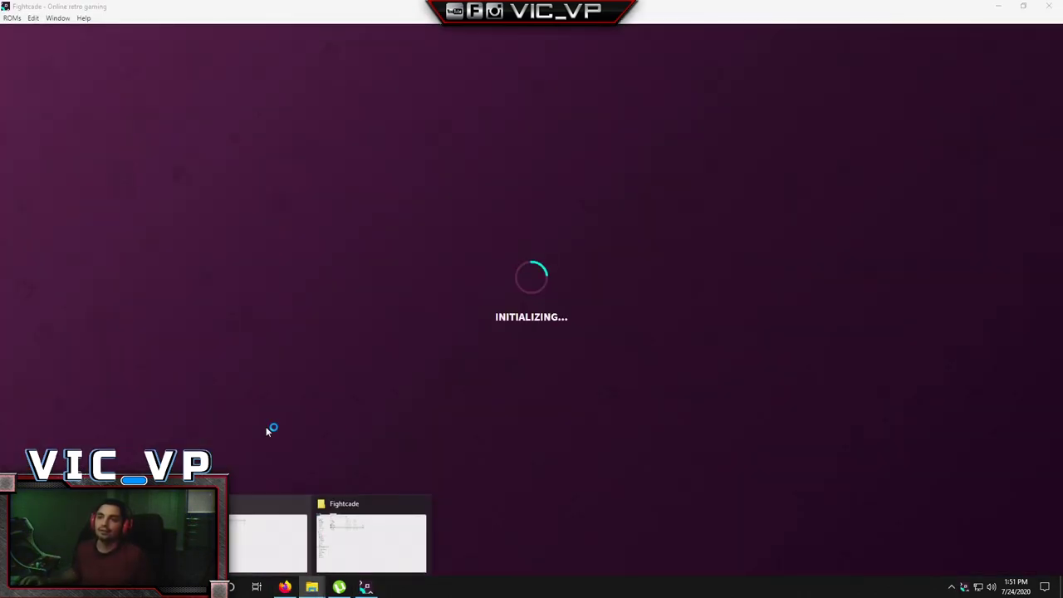
click(278, 516)
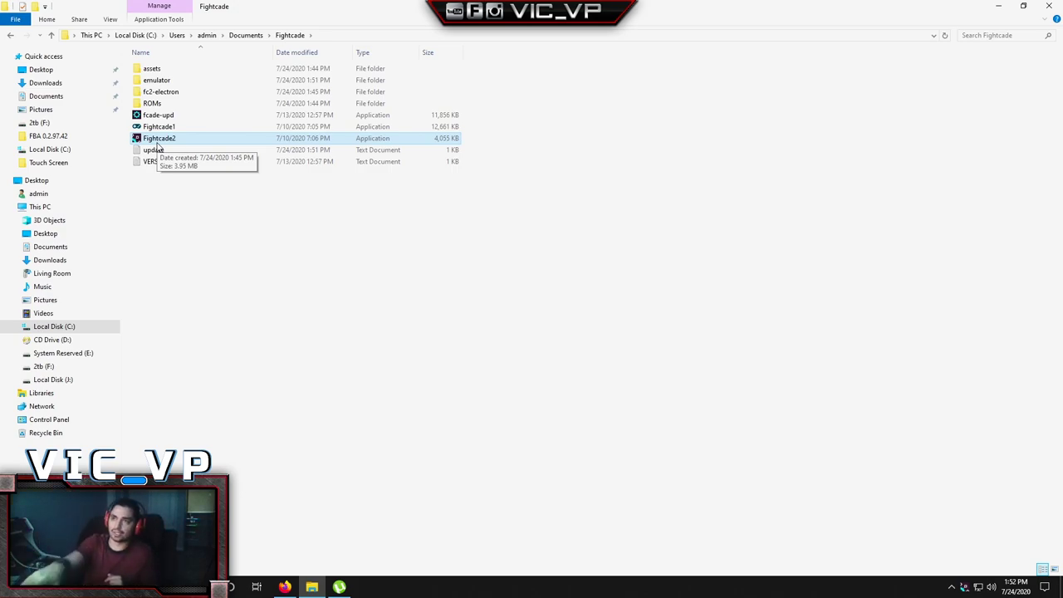
double_click(156, 141)
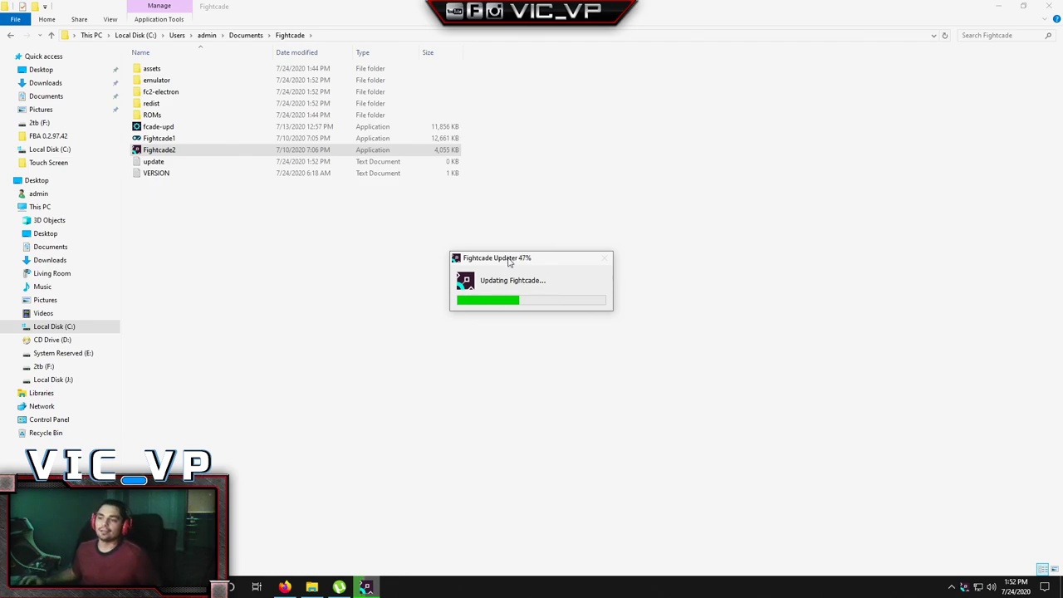
Step: Switch to Firefox to view the registration form on the Fightcade website, and return to Fightcade
click(286, 586)
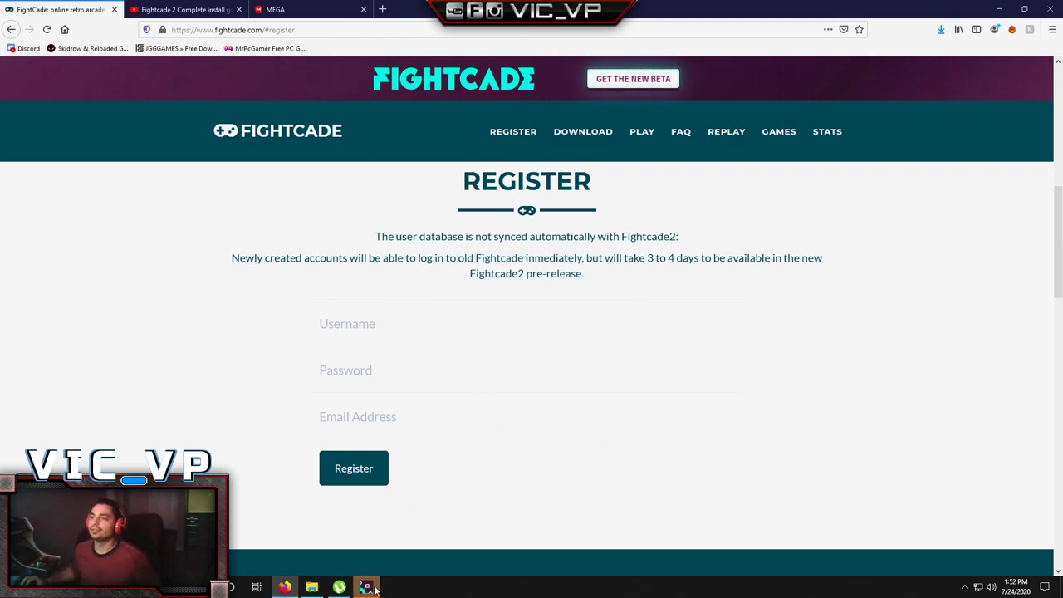
click(374, 551)
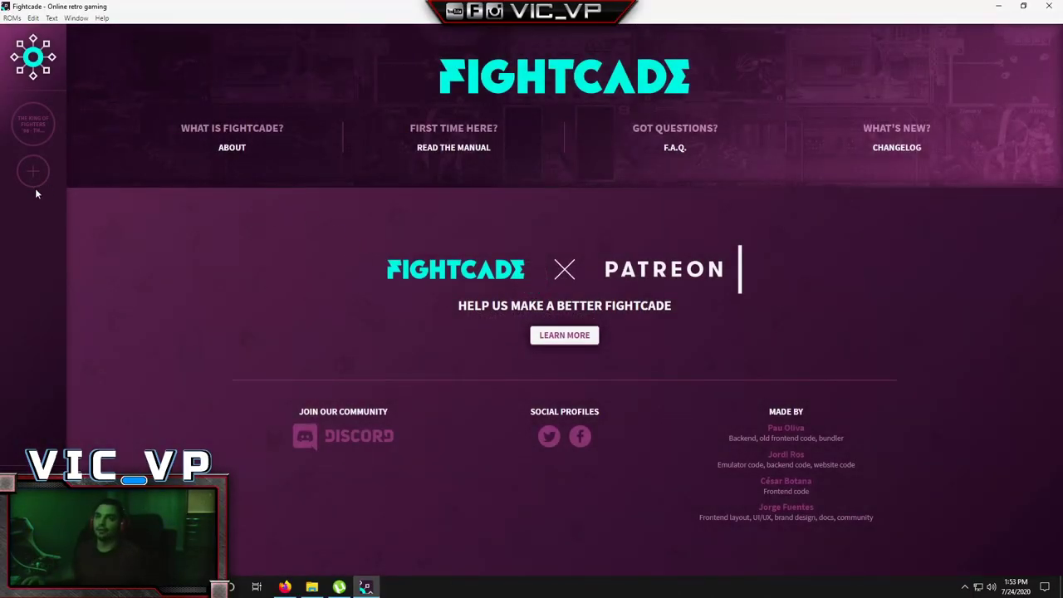
Step: Leave the King of Fighters '98 channel and browse the list of all game channels
click(33, 125)
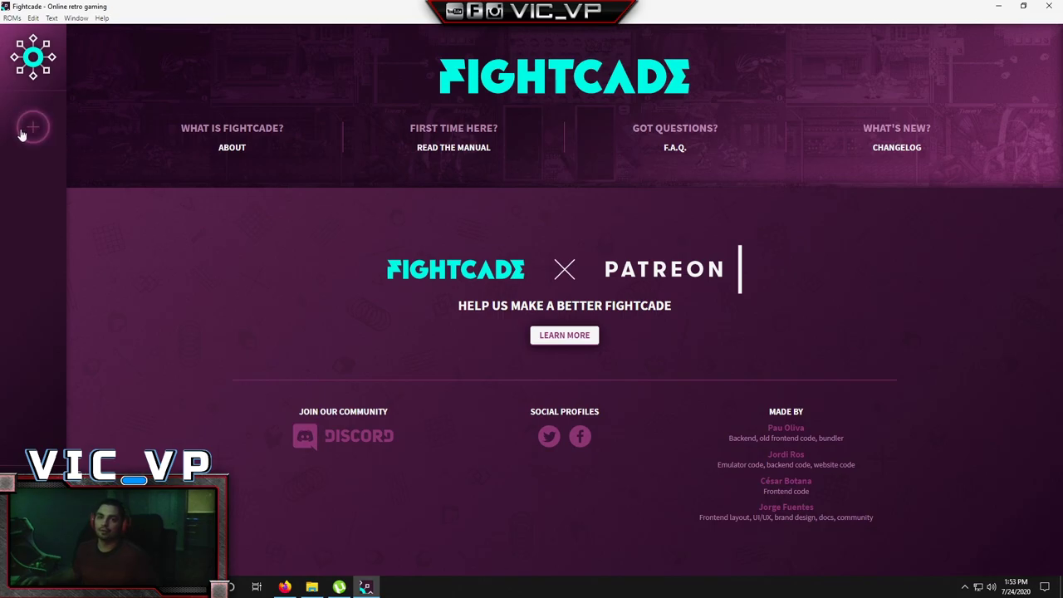
click(24, 132)
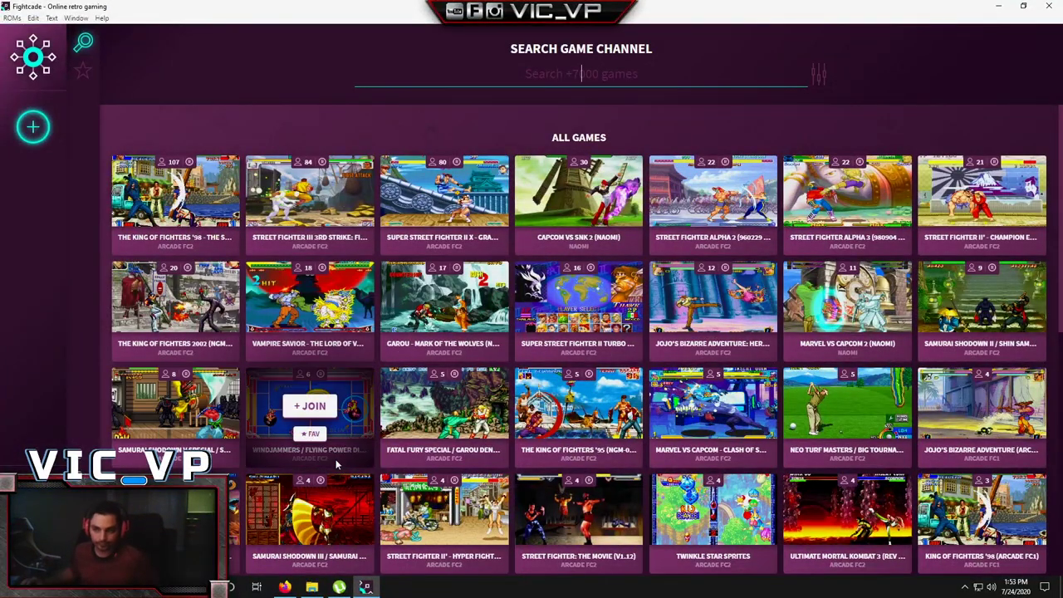
scroll(341, 453, down, 2)
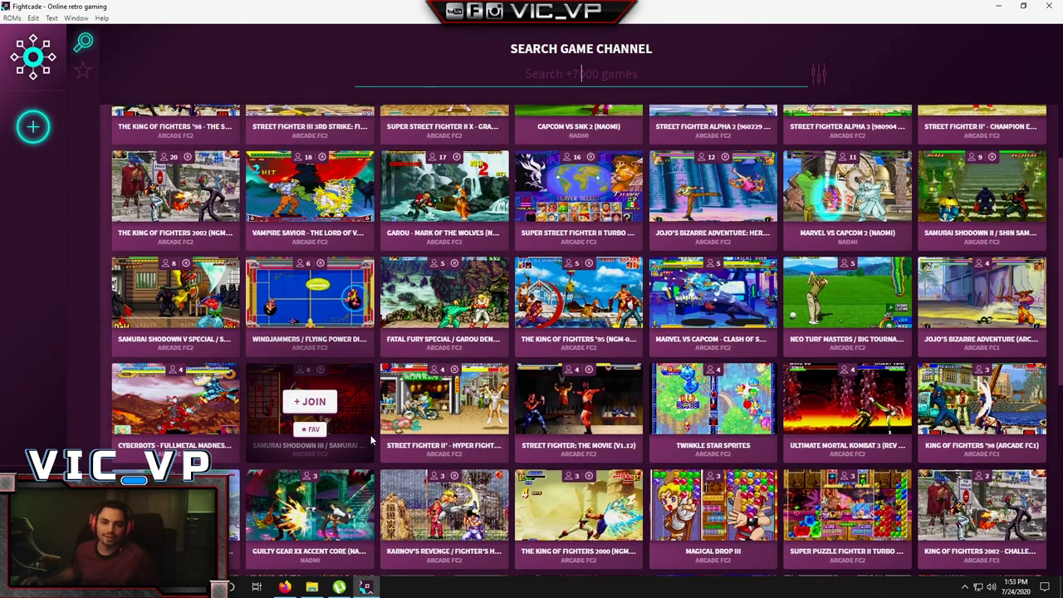
scroll(548, 380, down, 2)
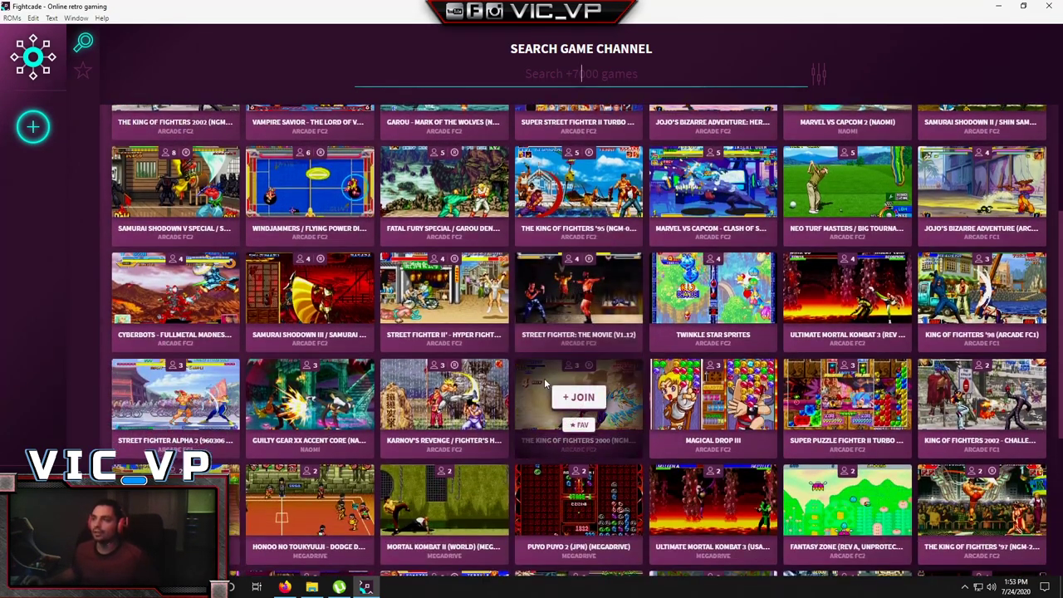
scroll(544, 378, up, 5)
Step: Search the game channels for "metal sl", join the Metal Slug 5 Plus (bootleg) channel, and leave it again
text(met)
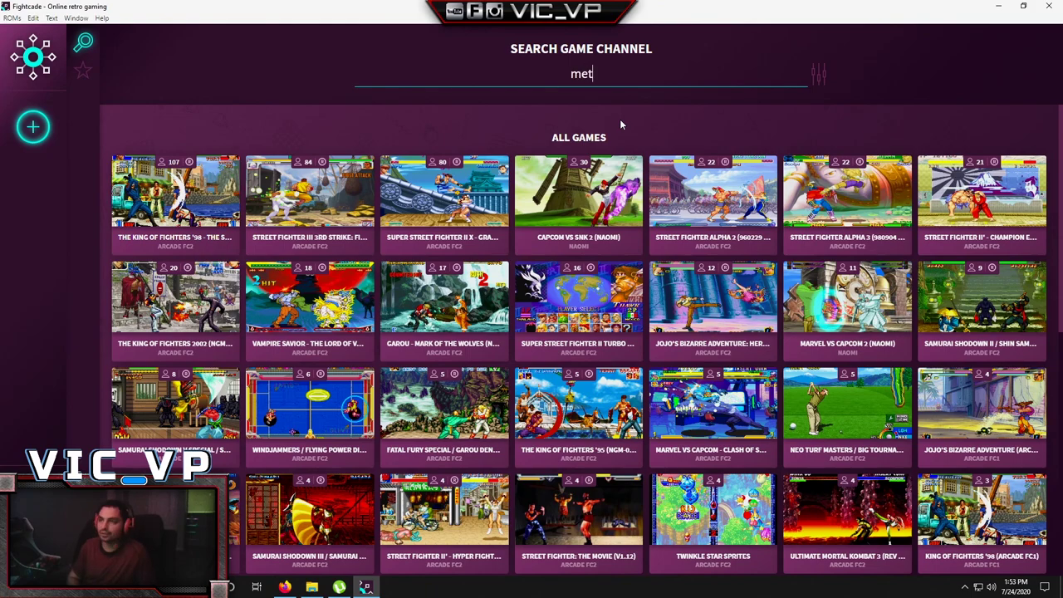
text(al sl)
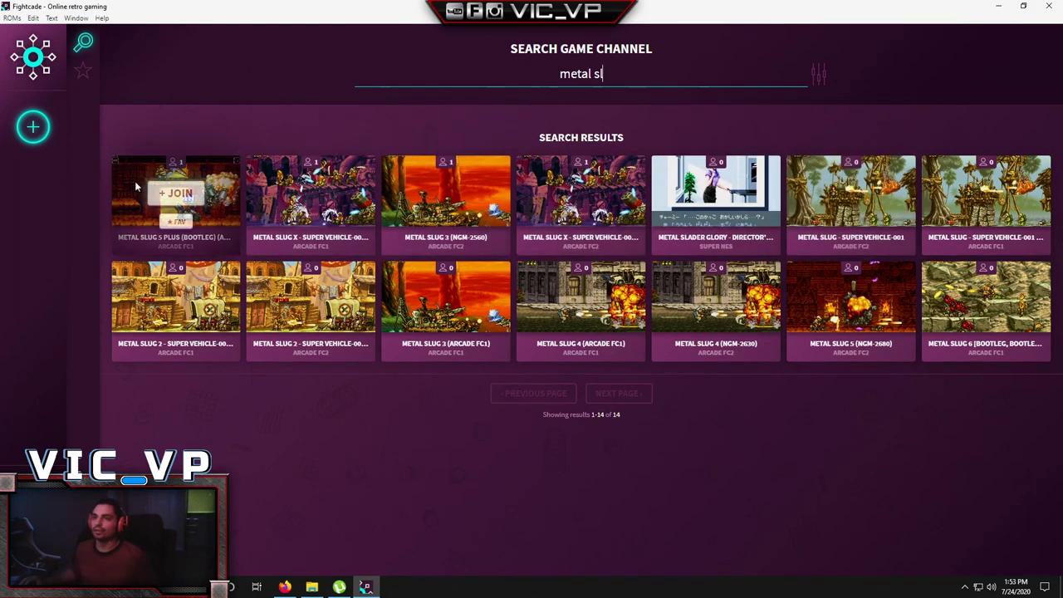
click(175, 193)
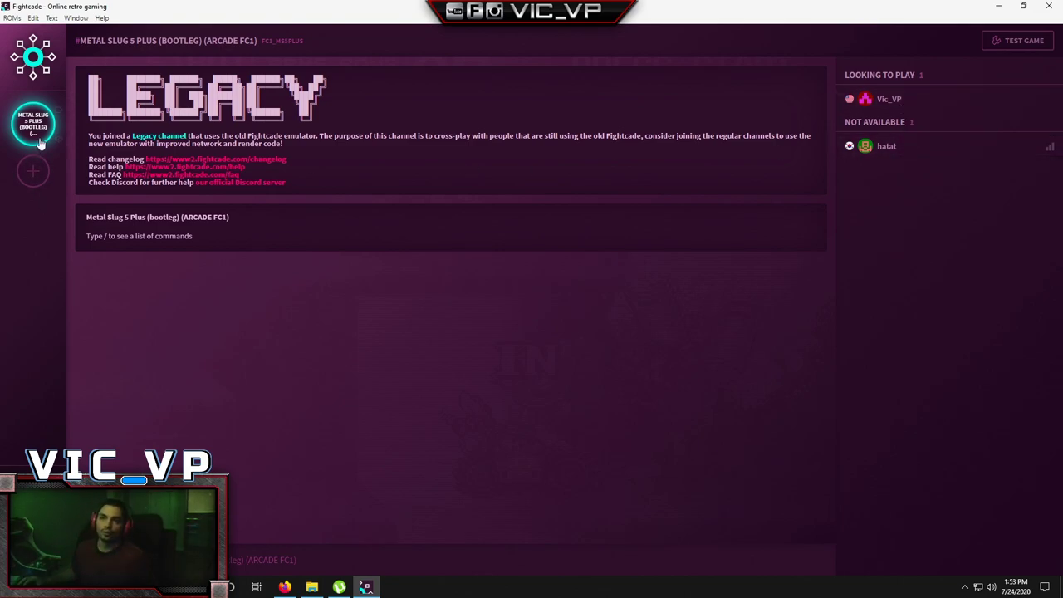
click(60, 116)
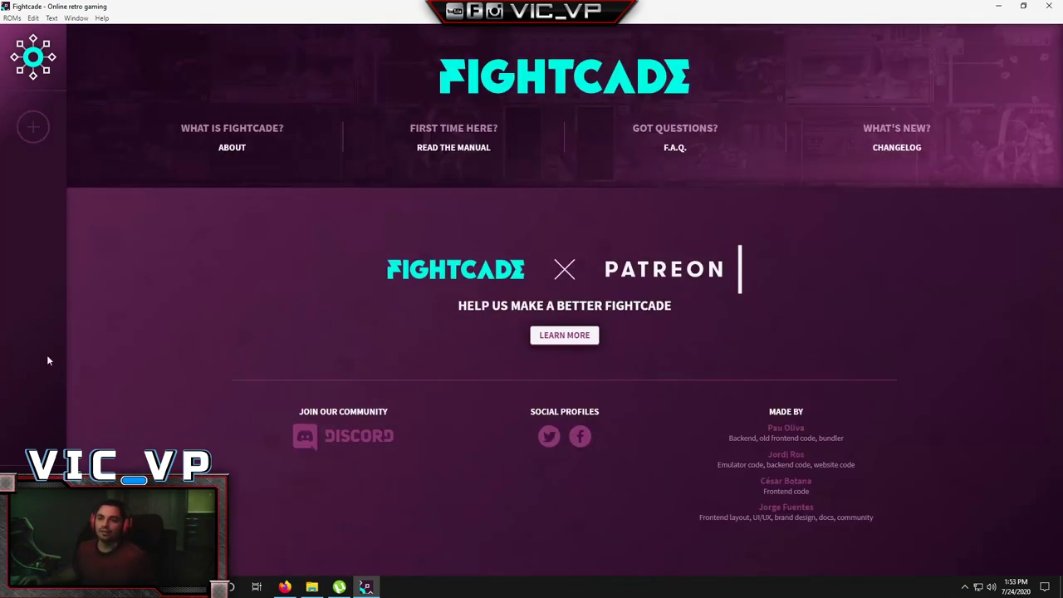
Step: Reopen the game channel search, clear the search text, and join and open the Street Fighter II' - Champion Edition channel
click(33, 122)
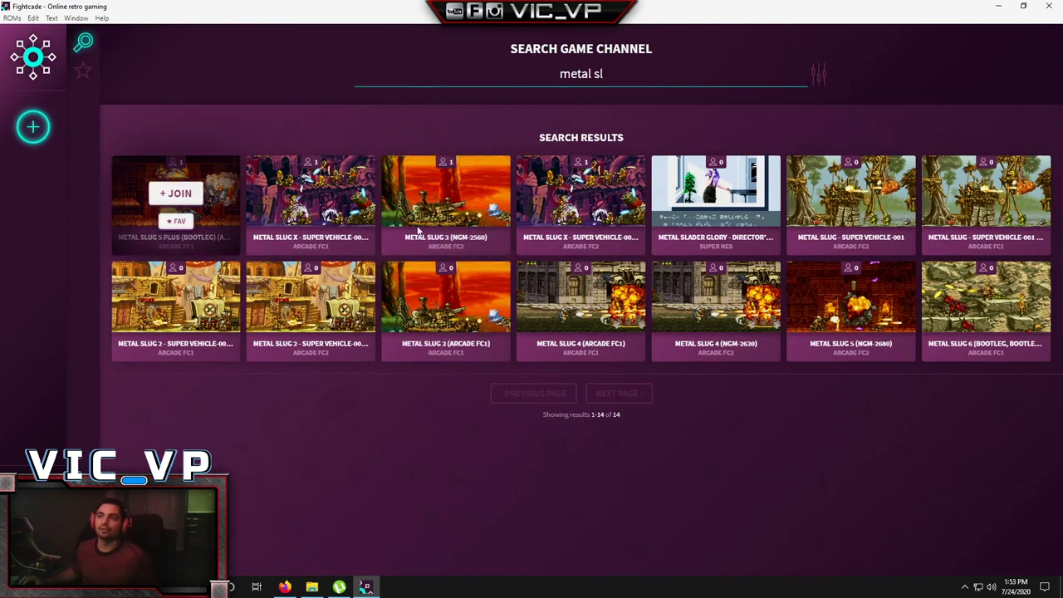
key(ctrl+a)
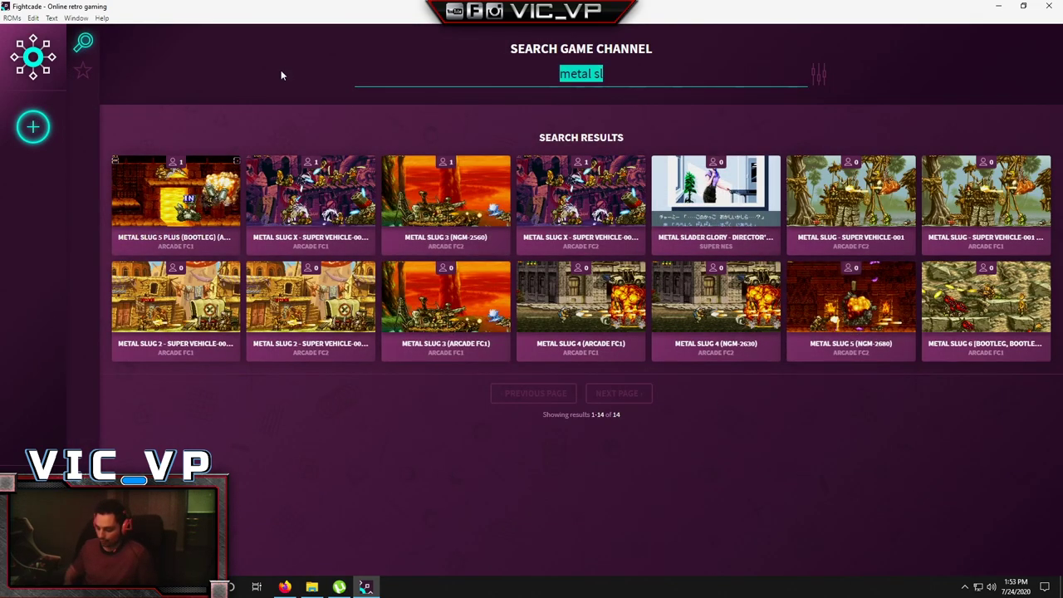
key(BackSpace)
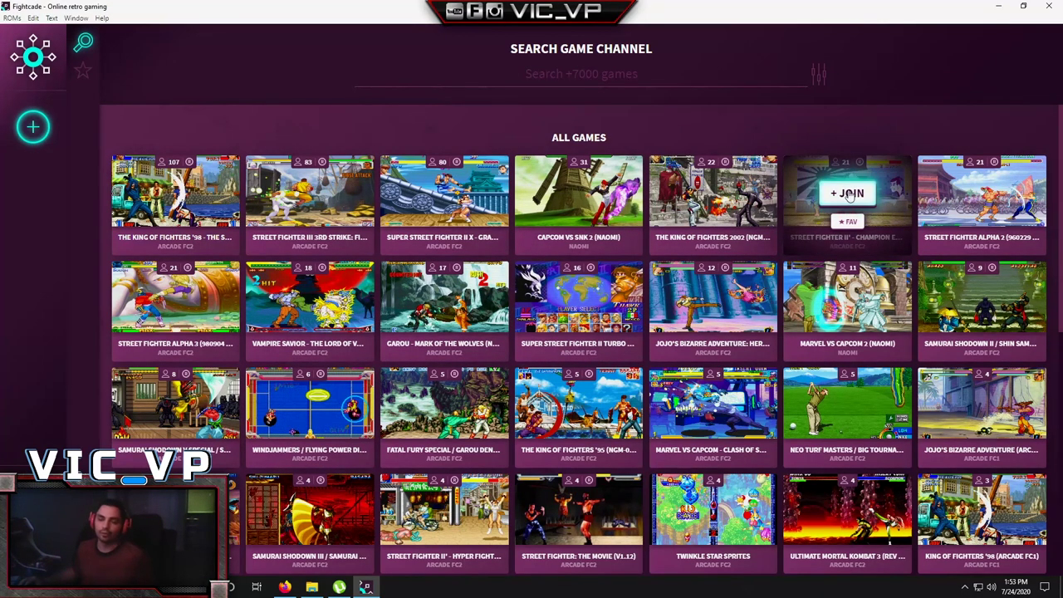
click(848, 193)
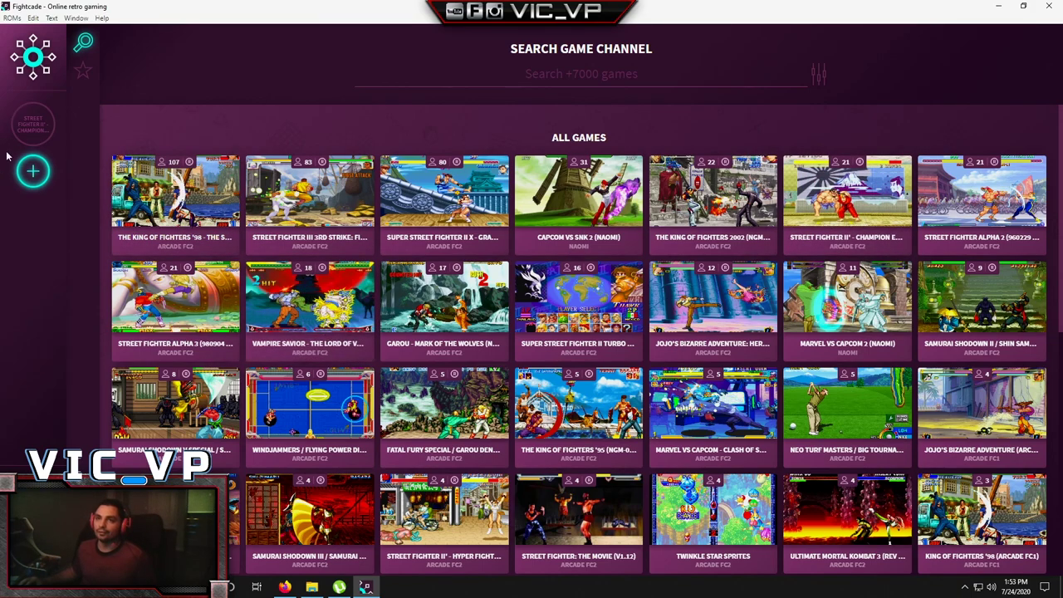
click(16, 137)
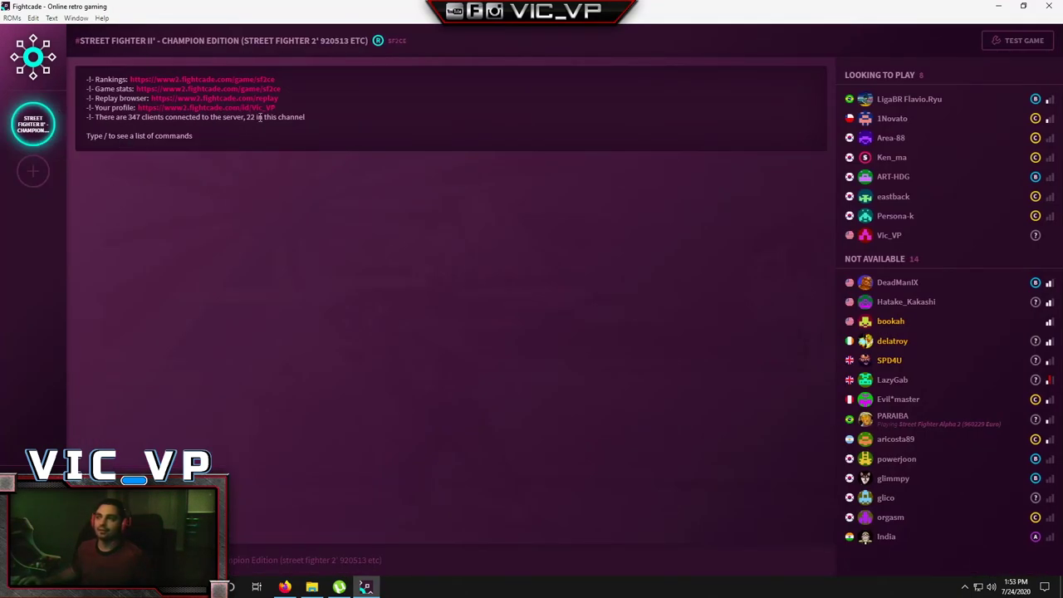
Step: Launch a test game from the Street Fighter II' - Champion Edition channel and examine its input mapping without making changes
click(1030, 41)
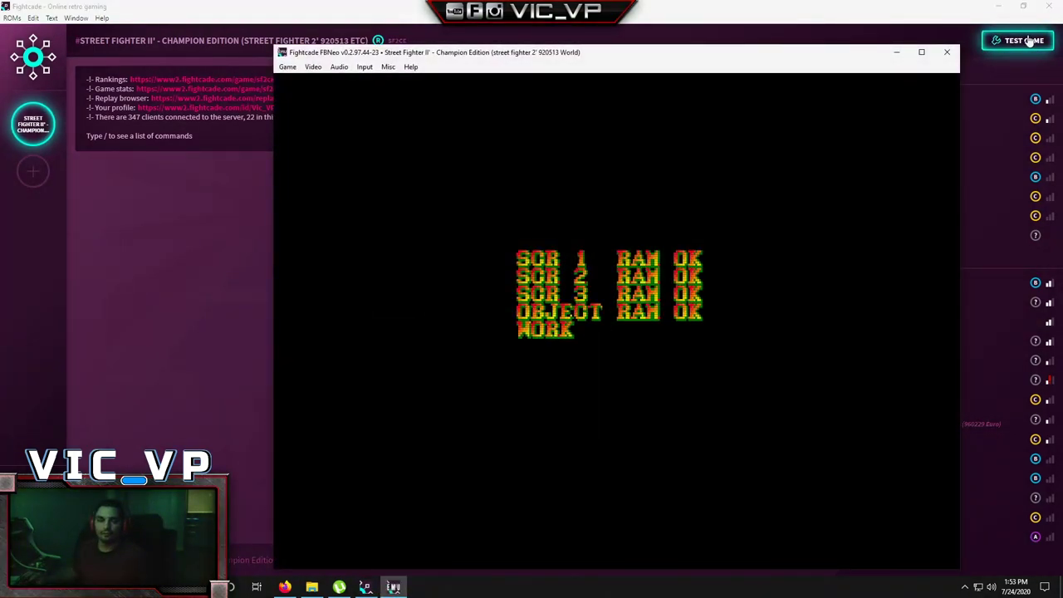
click(365, 67)
click(377, 84)
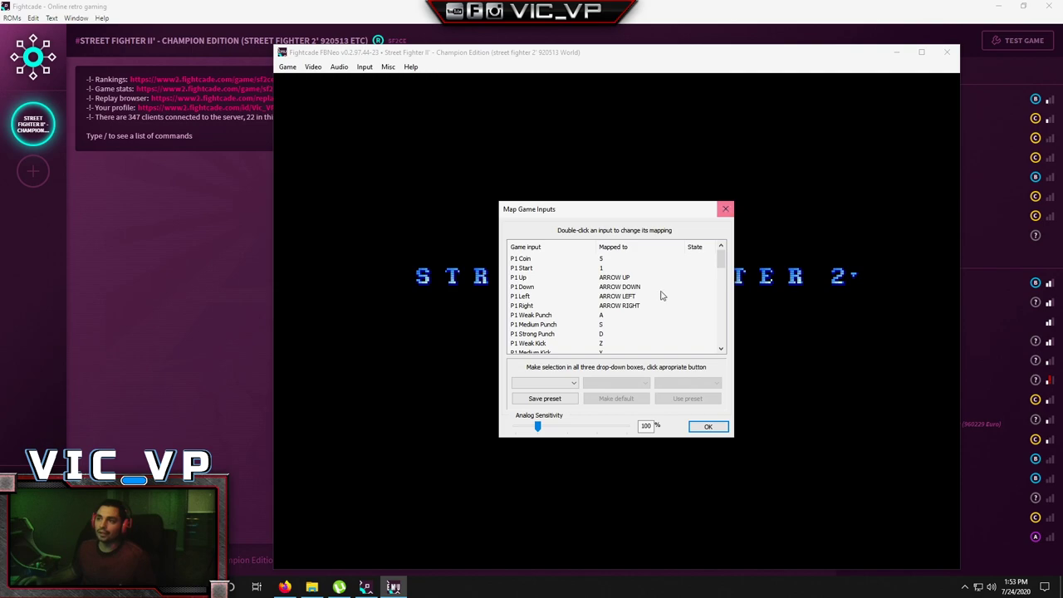
click(725, 208)
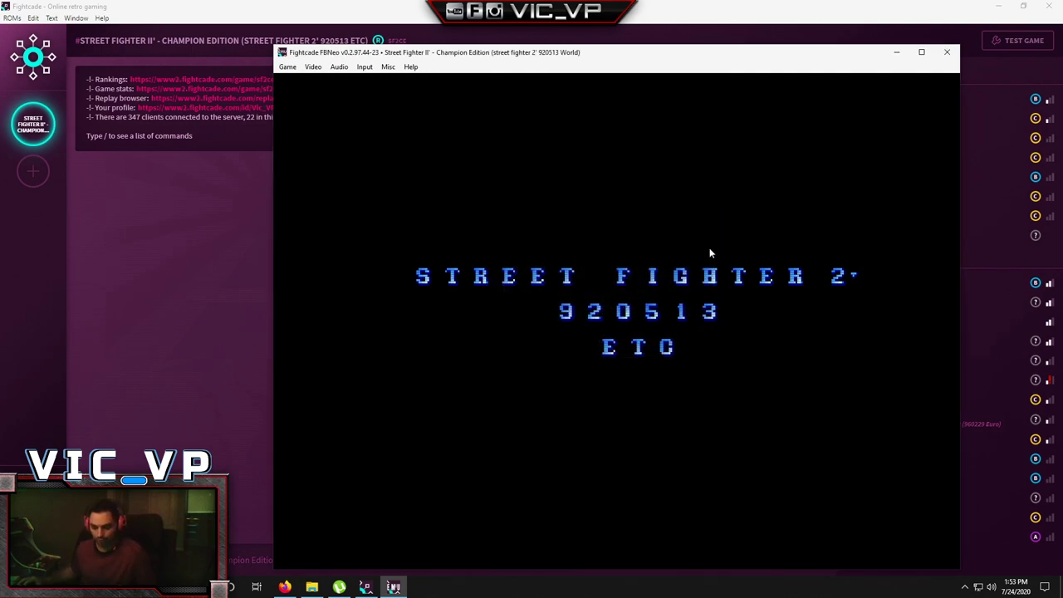
Step: Maximize the emulator window, insert a credit, and start a one-player game
click(922, 52)
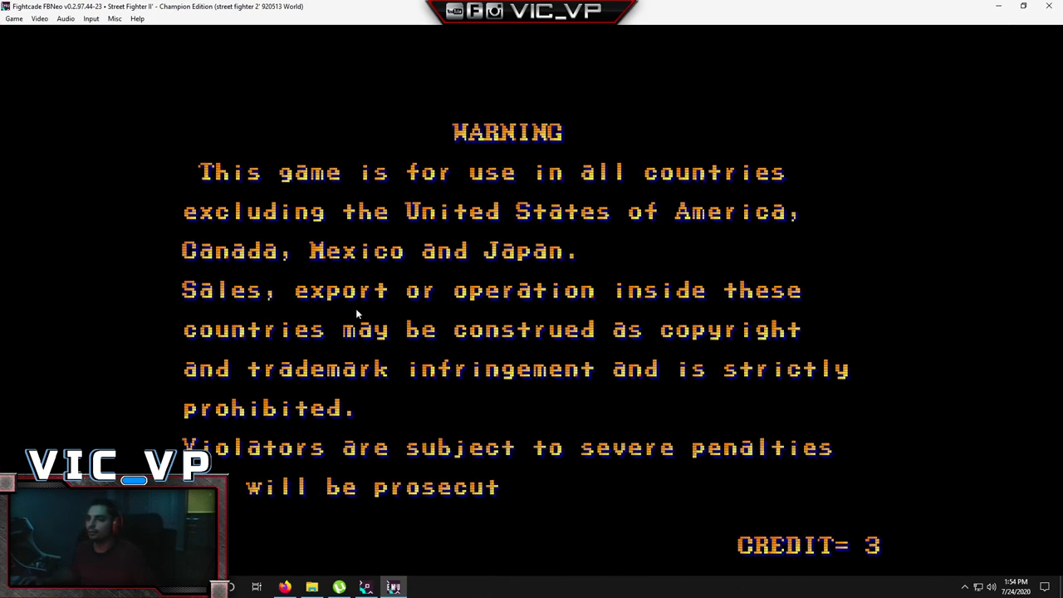
key(5)
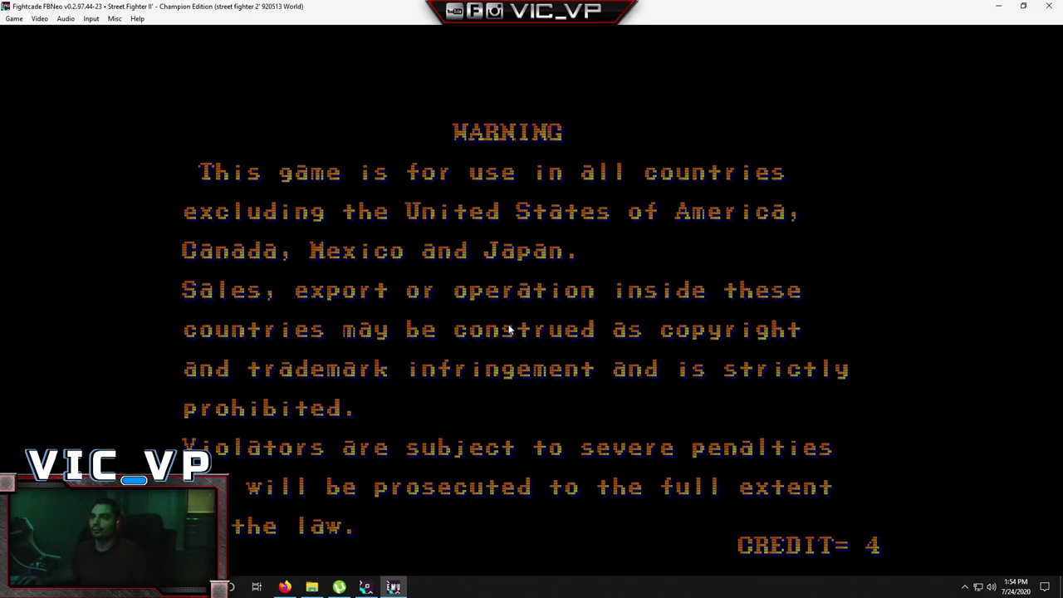
key(1)
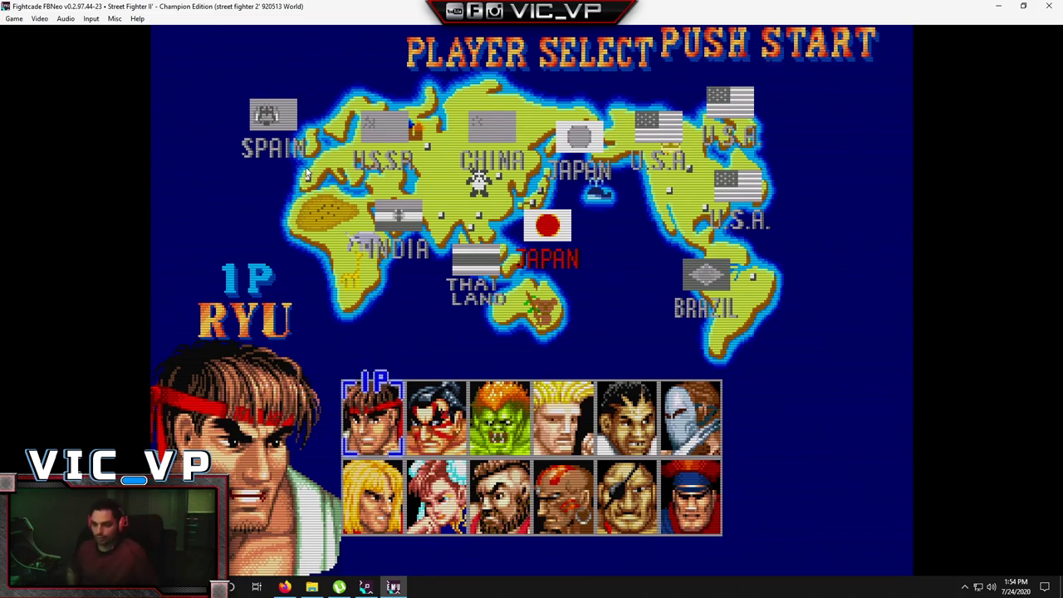
Step: Test the controls by moving the Player 1 selection around the character roster, and close the emulator
key(Right)
key(Left)
key(Down)
key(Up)
key(Left)
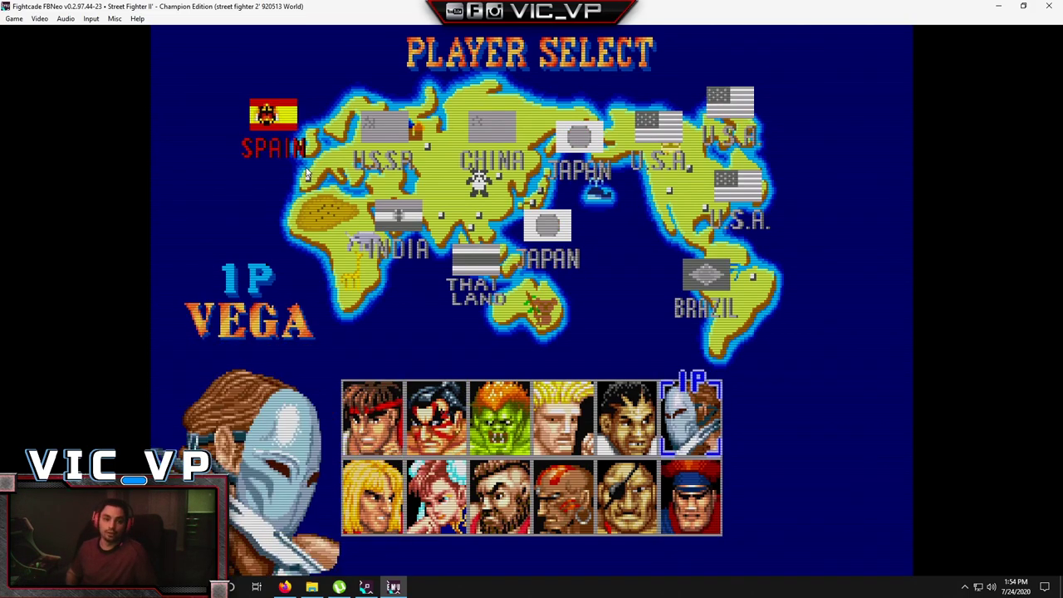
key(Left)
key(Down)
key(Left)
key(Left)
key(Left)
key(Left)
key(Up)
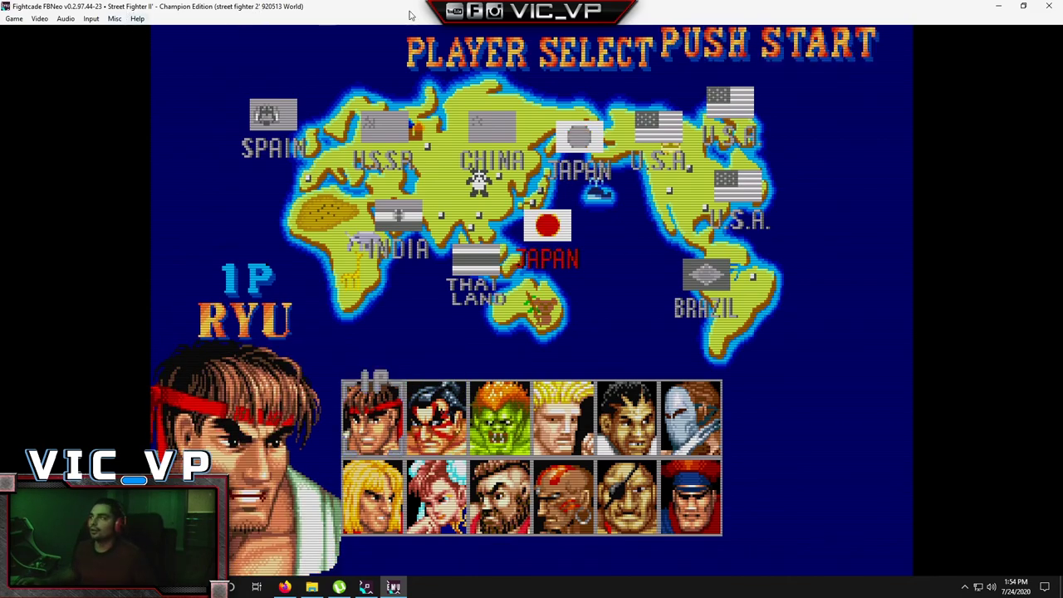
key(alt+F4)
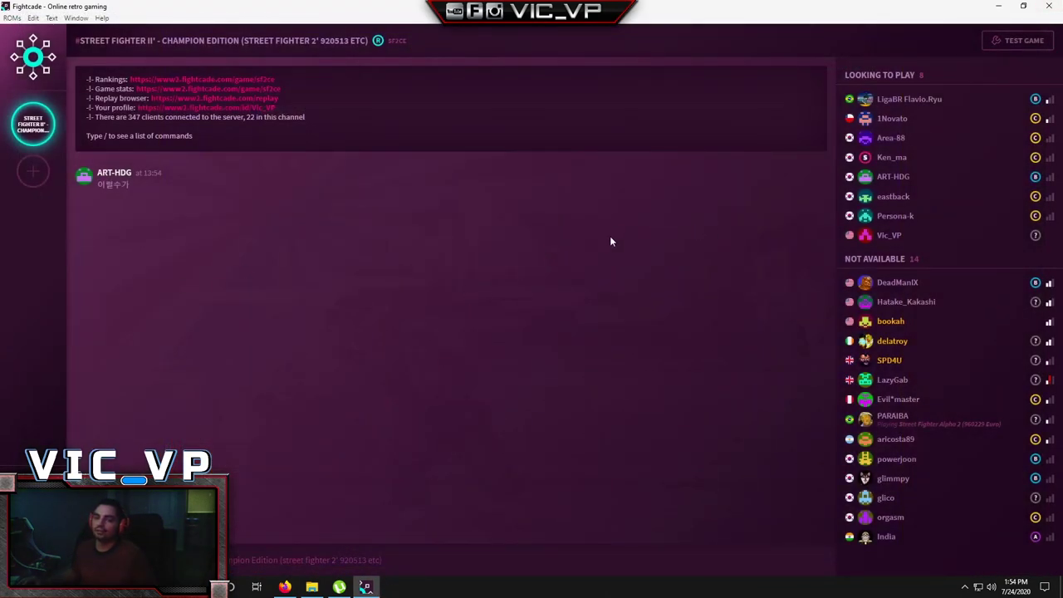
Step: Bring up the challenge options for two players who are looking to play in the channel
click(909, 177)
click(906, 139)
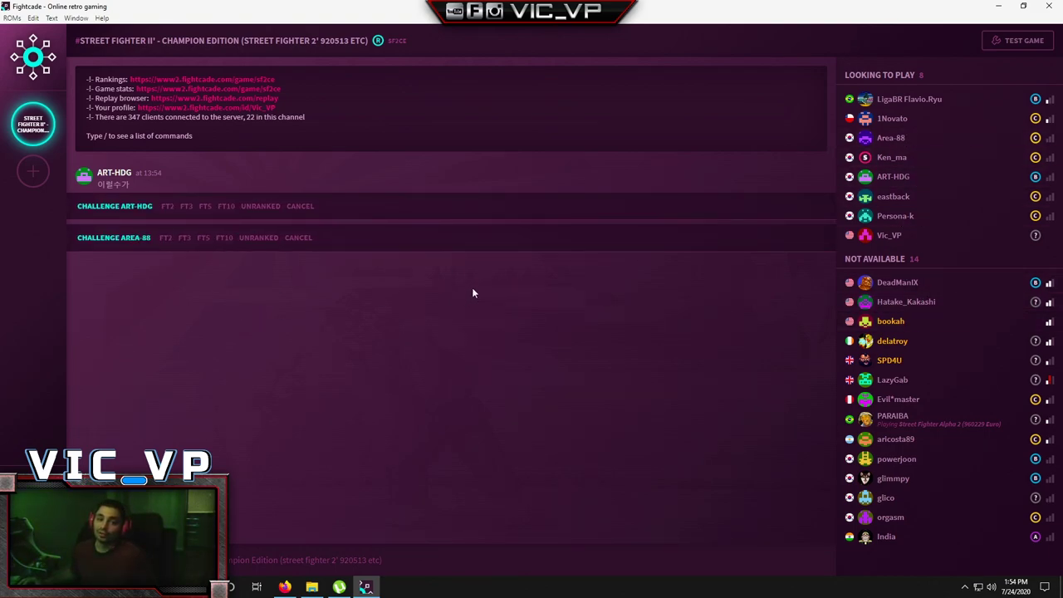
Step: Switch to File Explorer, go to the emulator's fbneo folder, and launch fcadefbneo
click(312, 587)
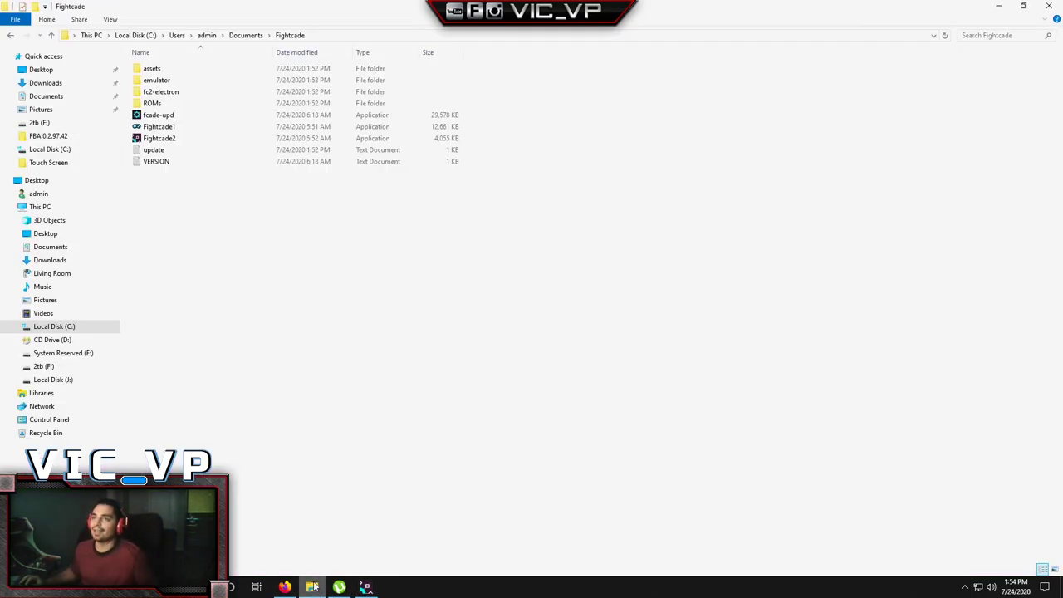
double_click(164, 81)
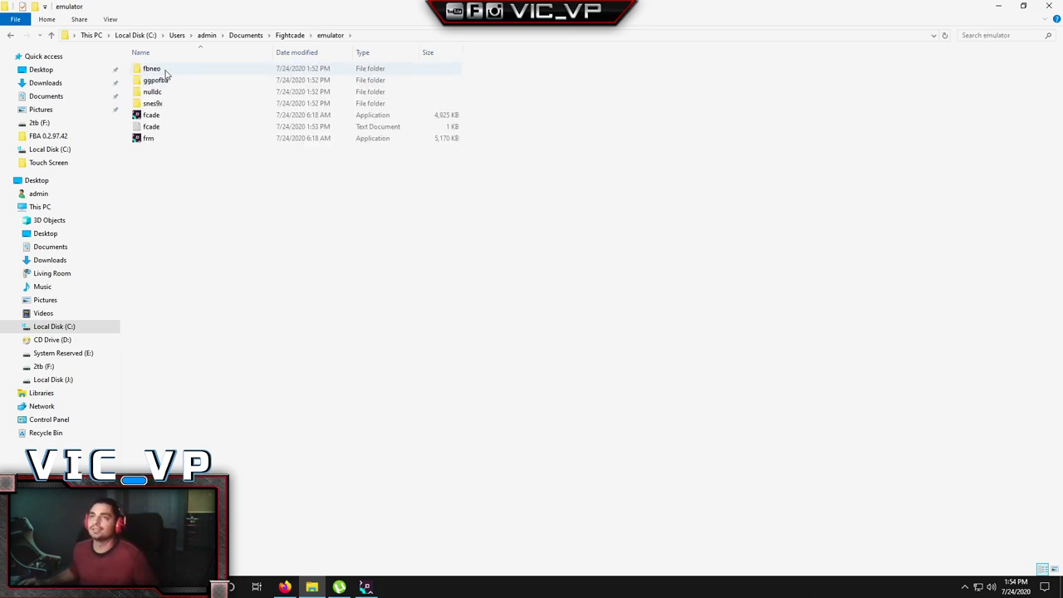
double_click(165, 71)
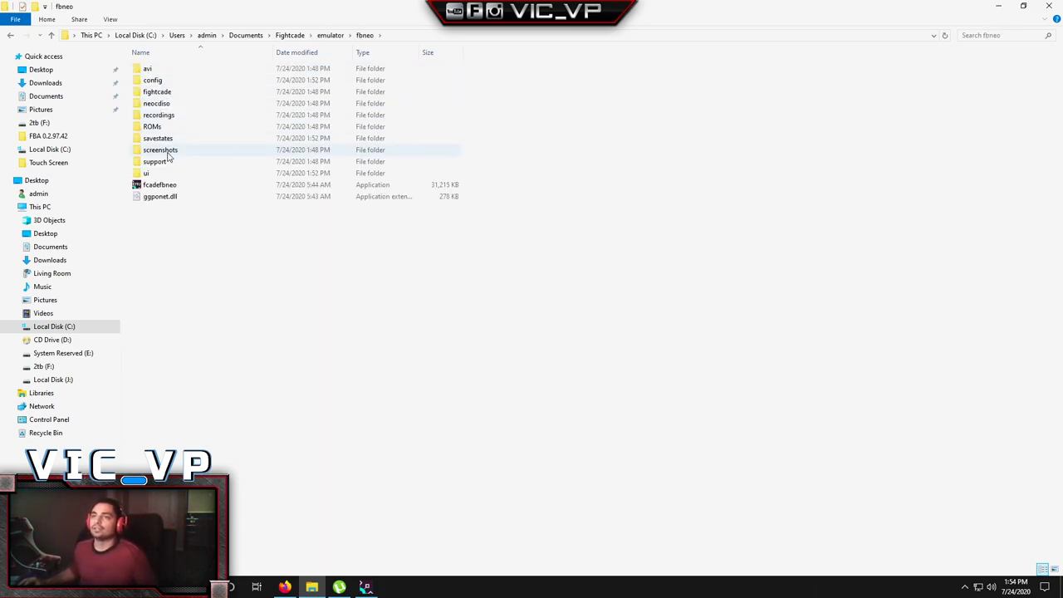
double_click(161, 185)
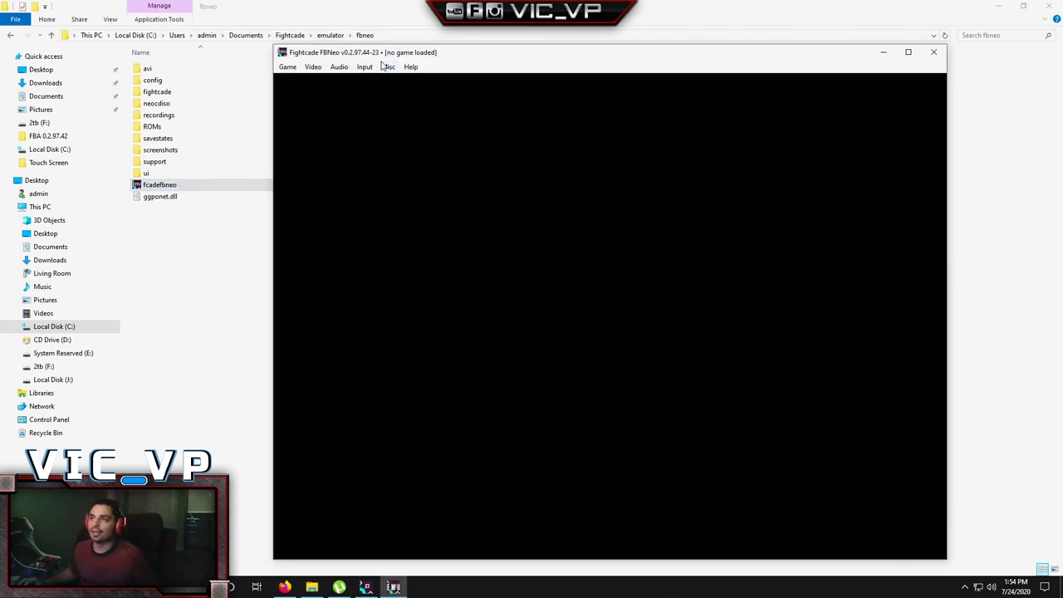
Step: Open the ROM paths settings, review paths #1, #2, #14 and #3, and close them without changes
click(384, 66)
click(419, 115)
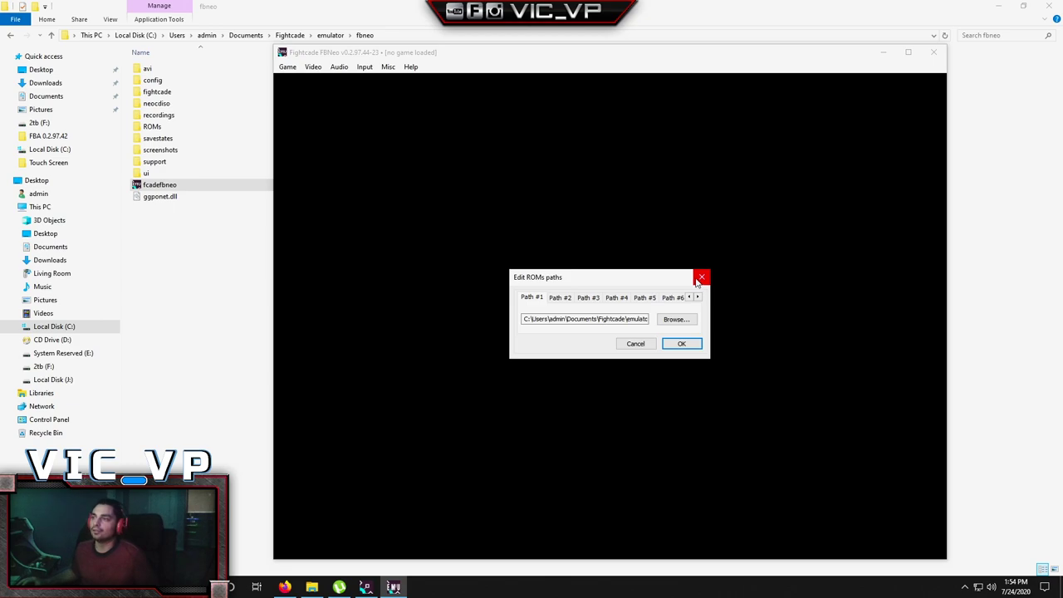
click(567, 298)
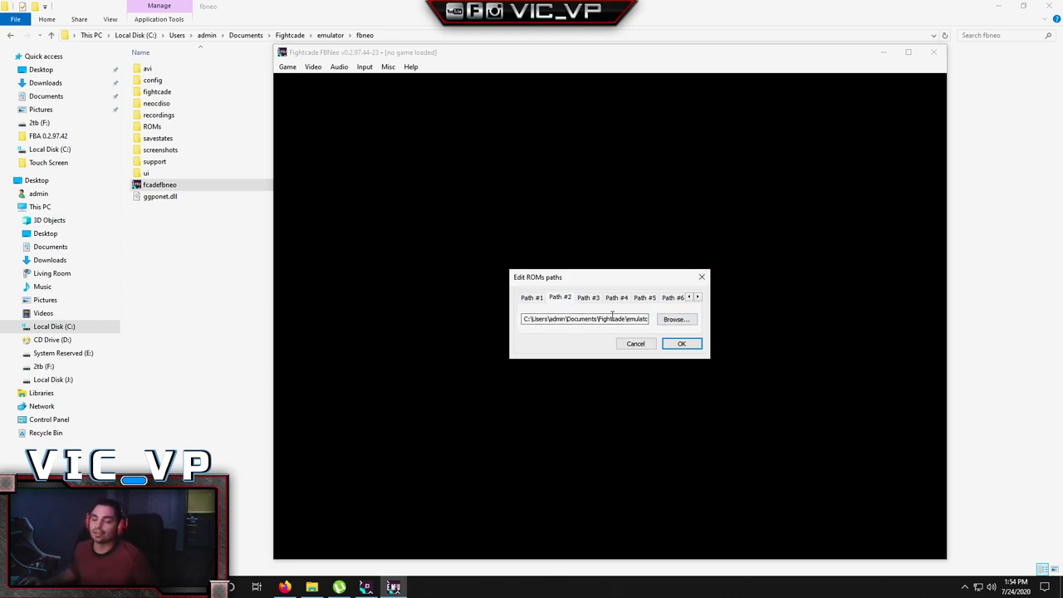
click(700, 299)
click(656, 298)
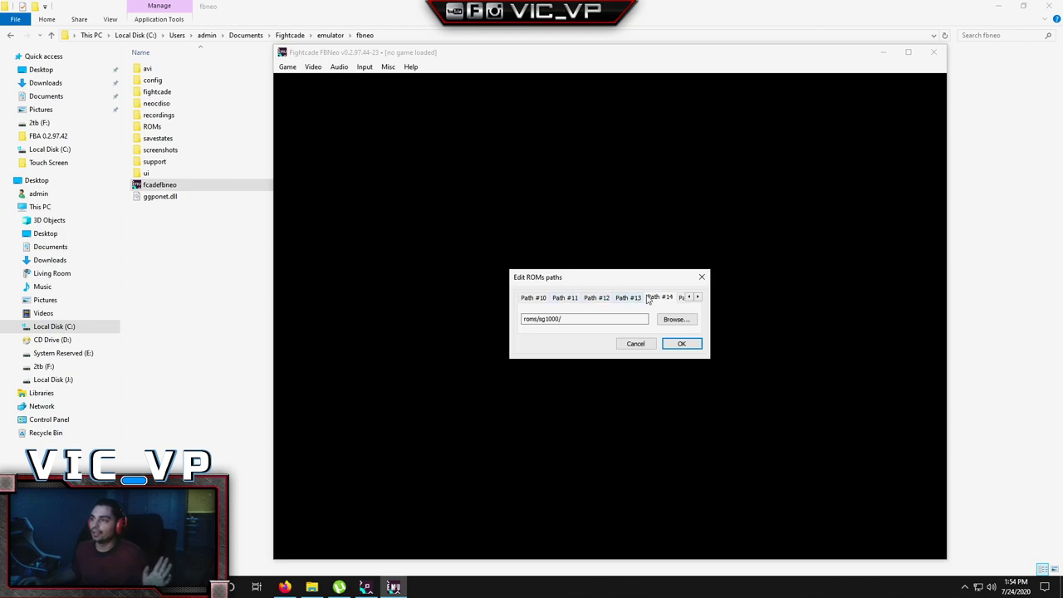
click(688, 297)
click(688, 297)
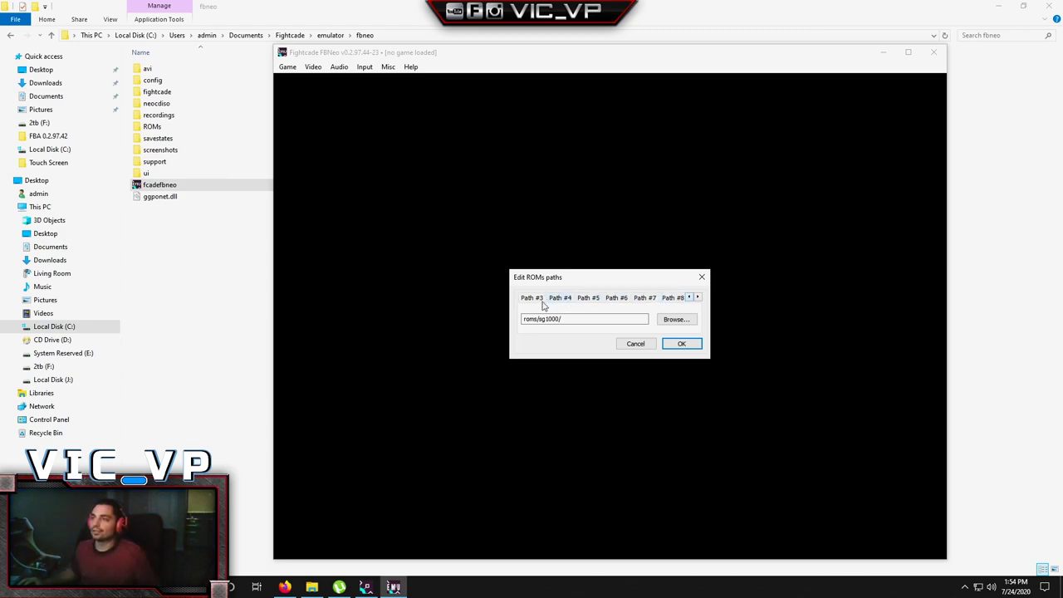
click(536, 299)
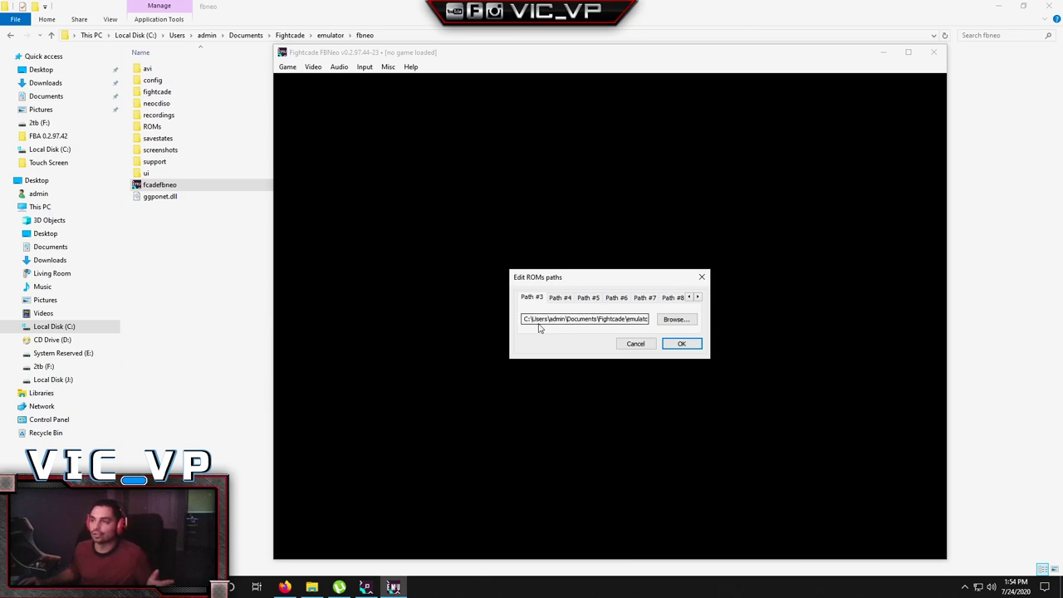
click(702, 278)
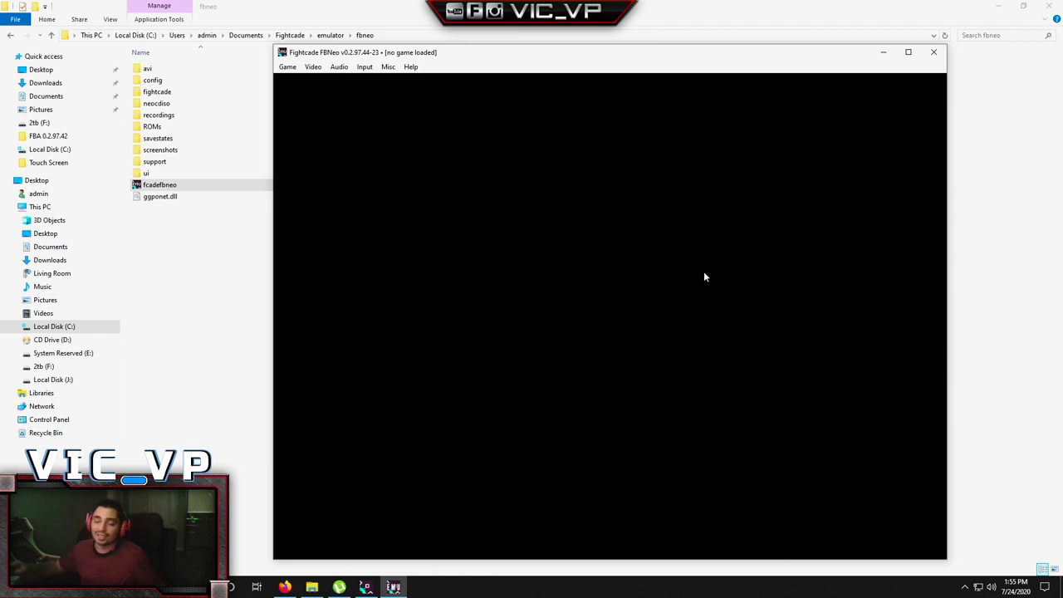